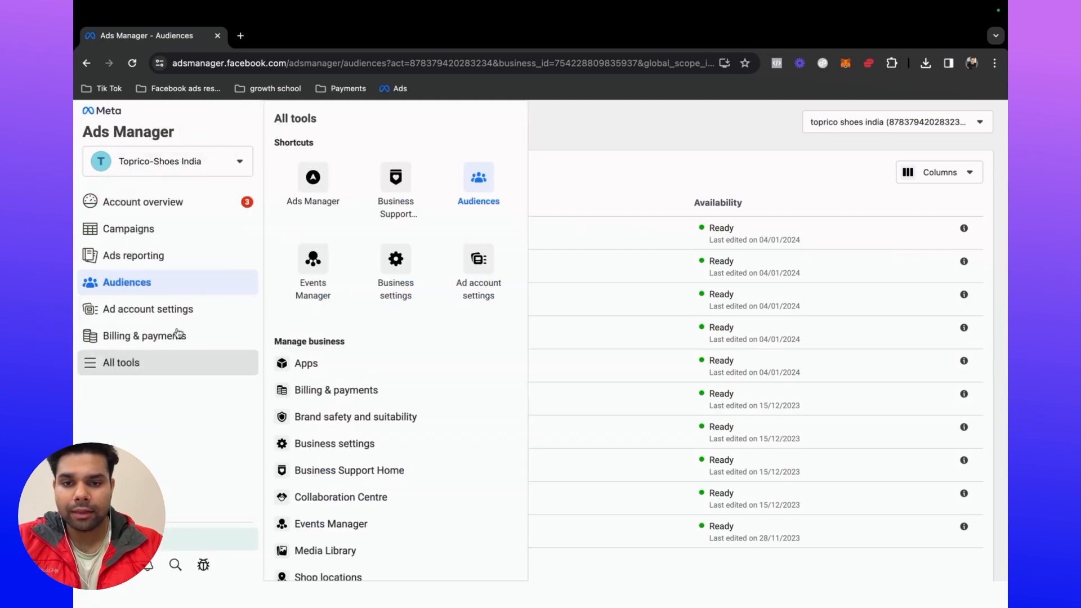
Step: Start a new lookalike audience and select the value-based source "toprico shoes india pix"
click(483, 180)
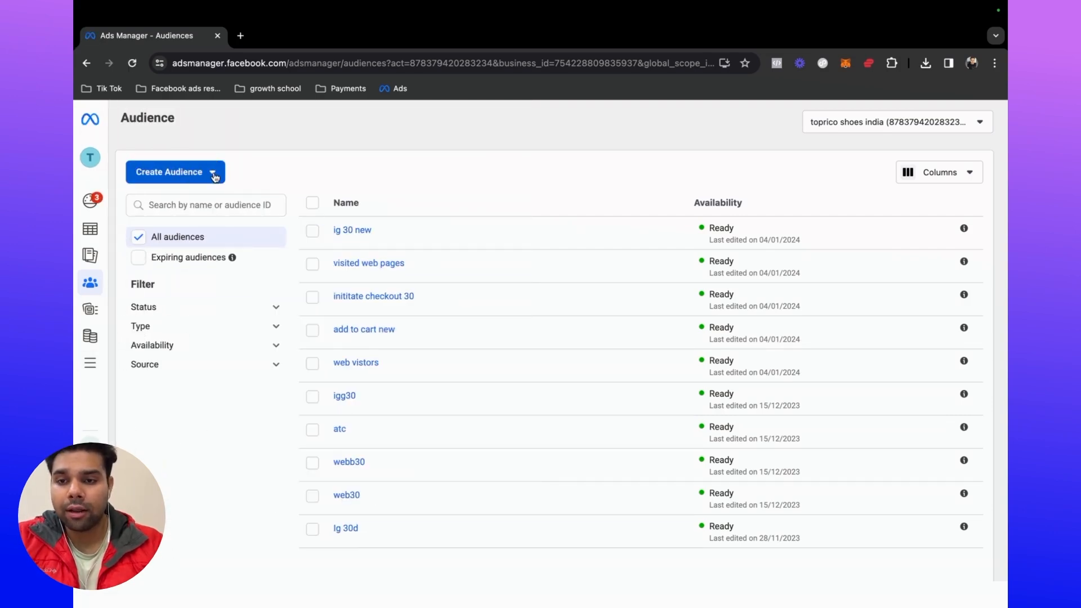
click(214, 174)
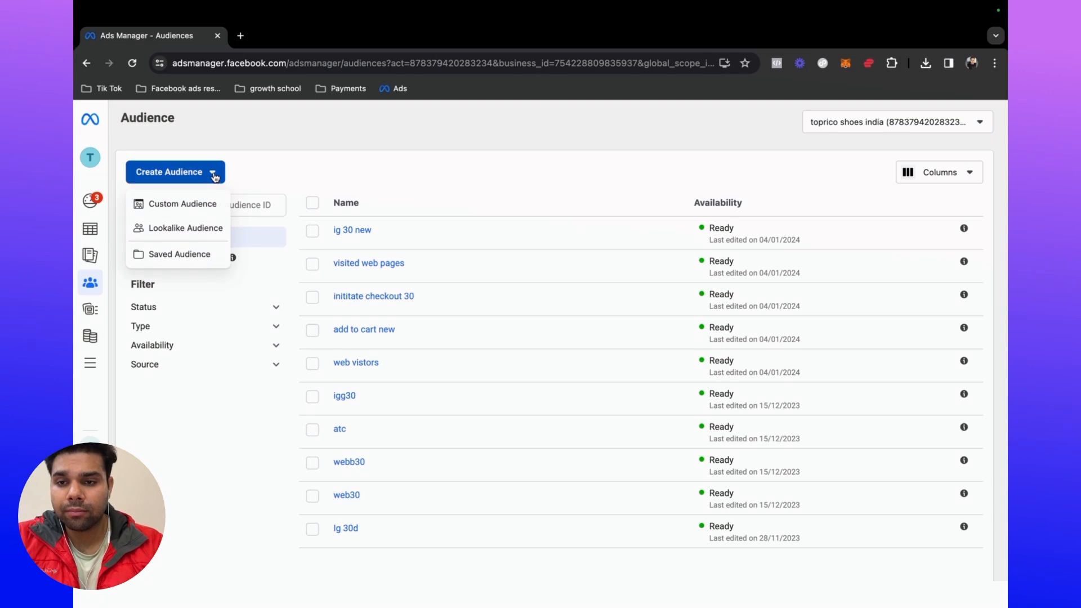
click(184, 228)
click(411, 207)
click(456, 210)
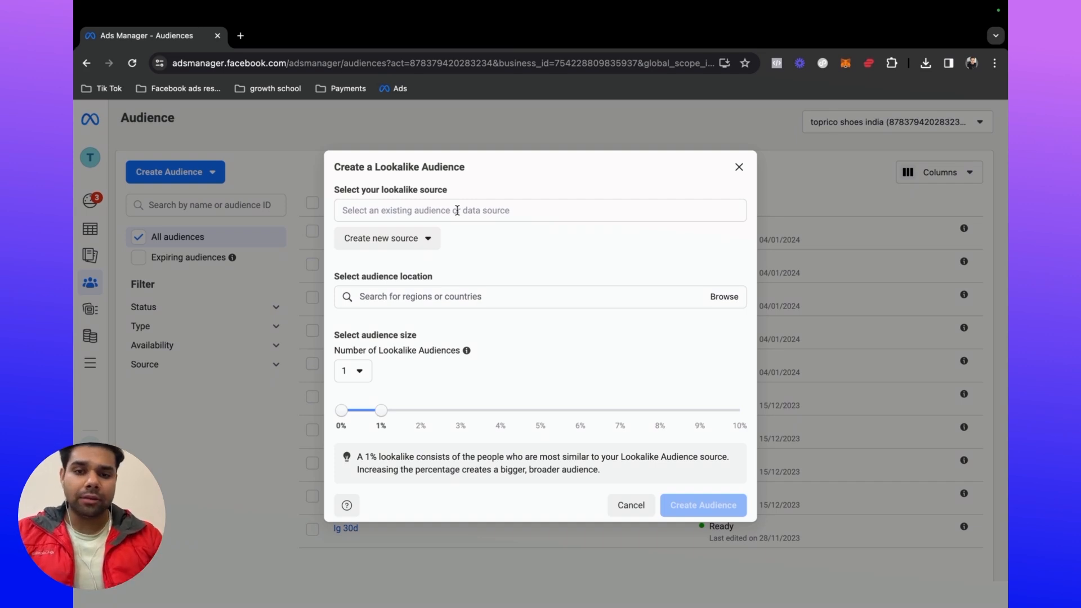
click(456, 210)
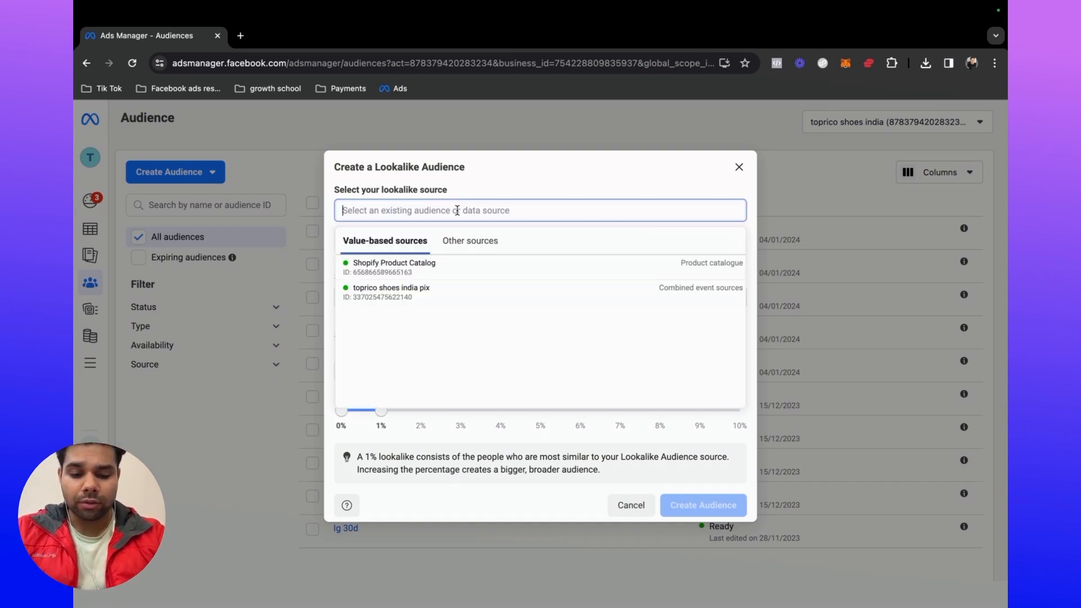
text(pix)
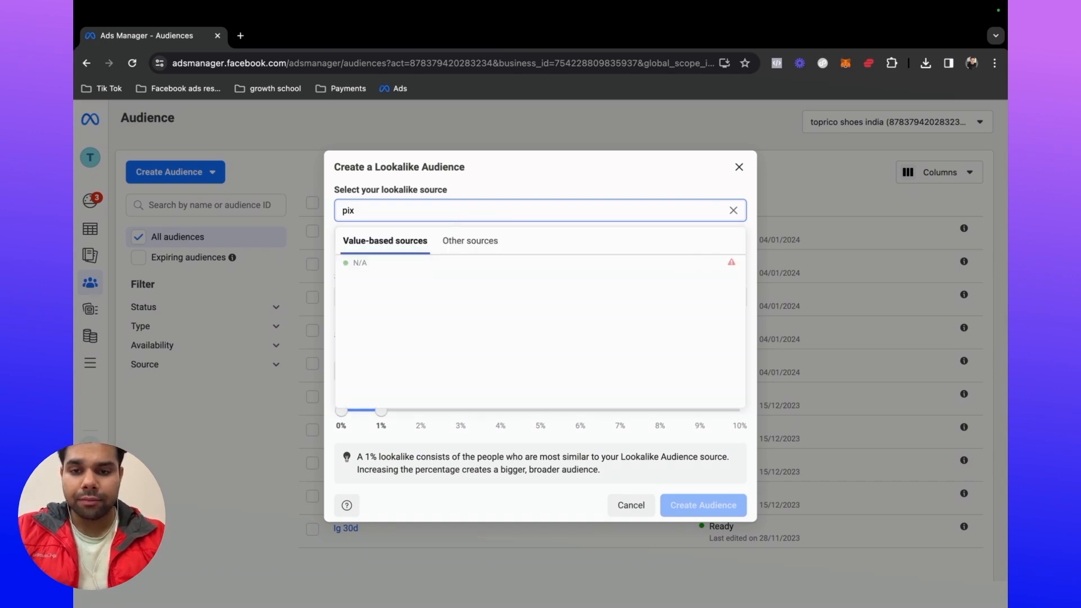
click(427, 265)
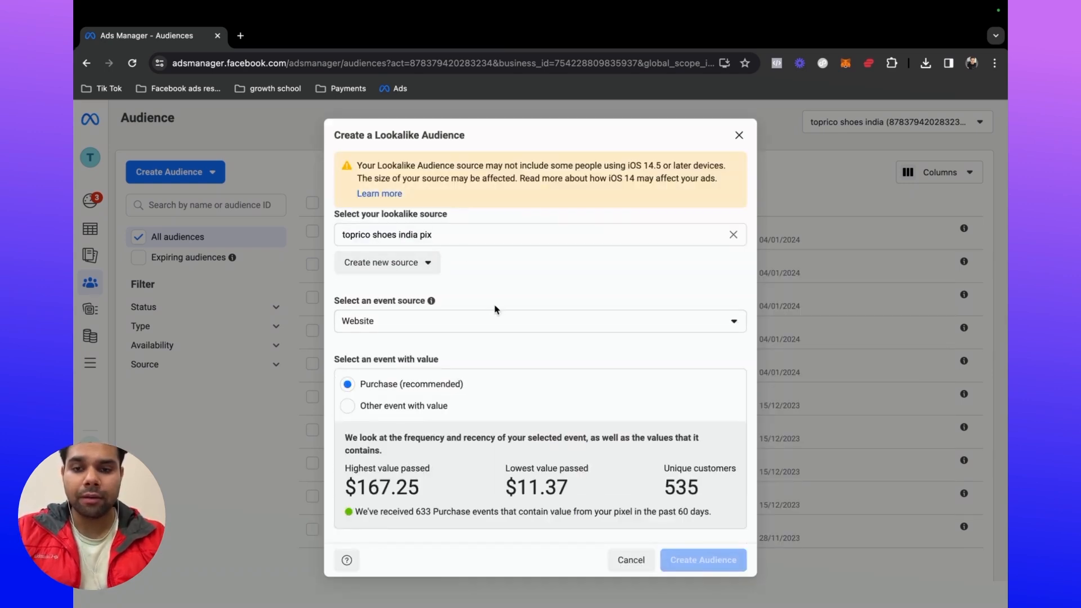
Step: Review the source's Purchase event data and set the lookalike audience location to United States
scroll(495, 307, down, 3)
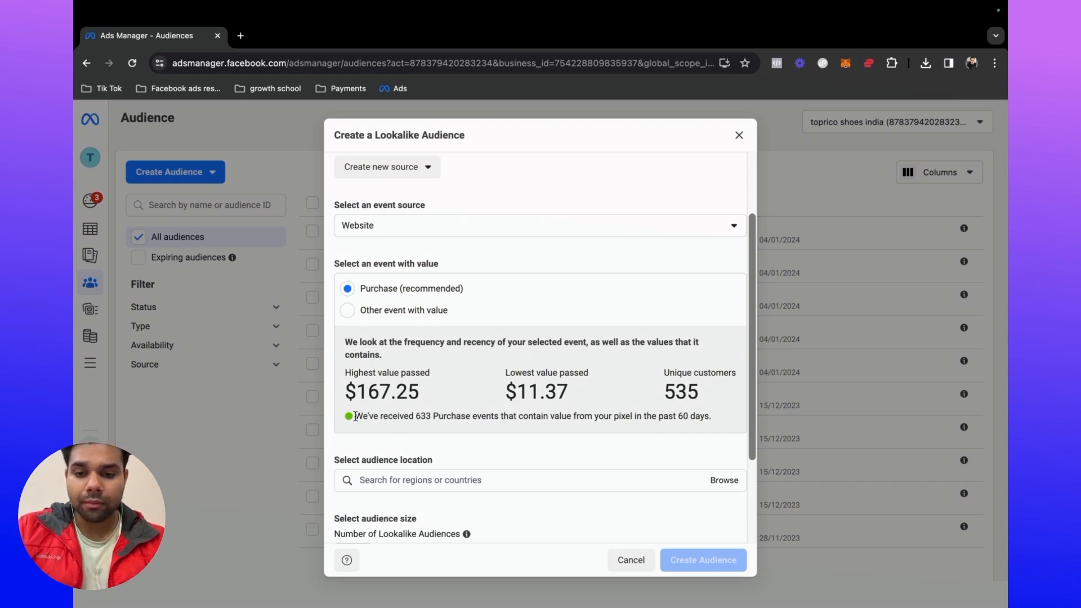
drag(356, 416, 717, 423)
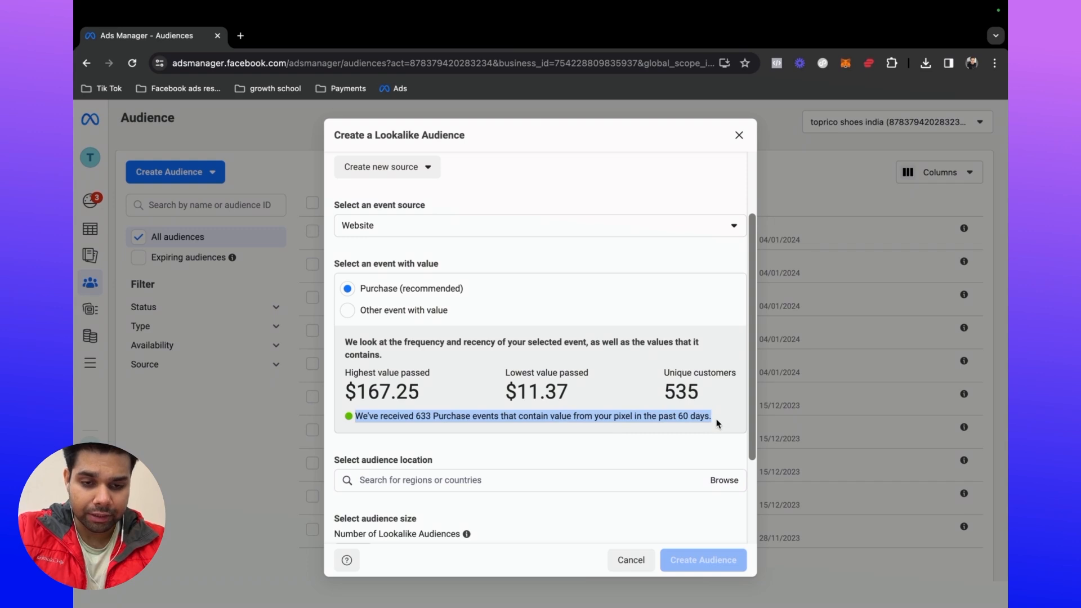
click(658, 449)
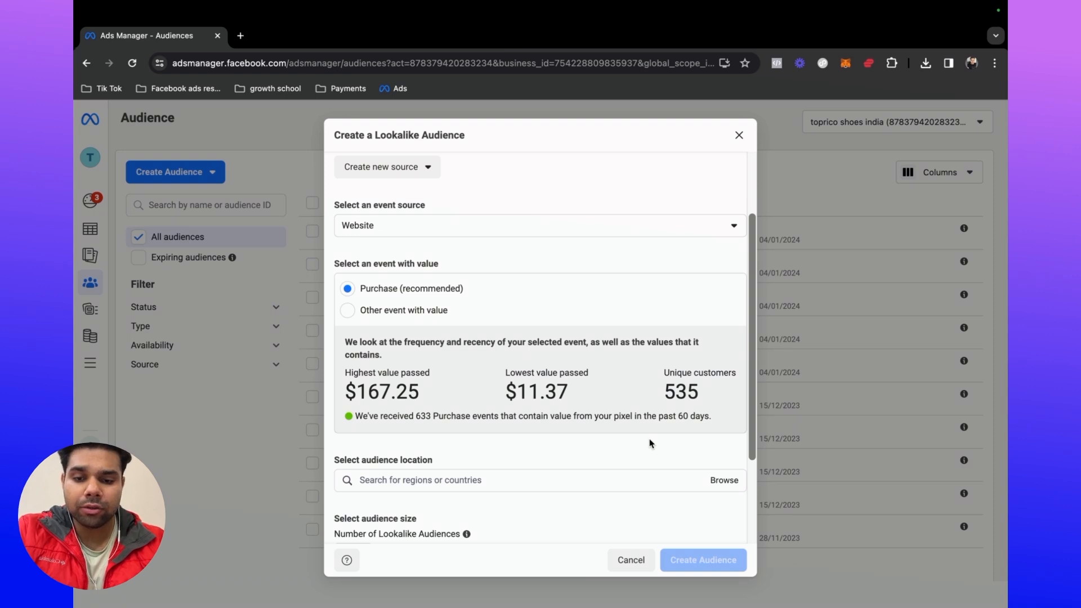
scroll(648, 445, down, 1)
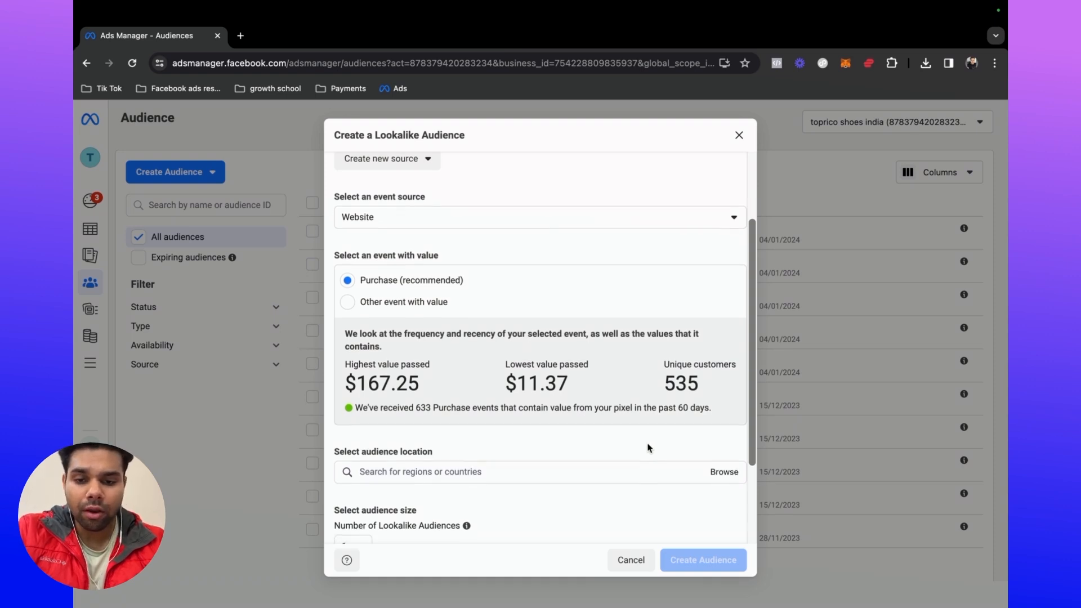
scroll(647, 448, down, 4)
click(515, 379)
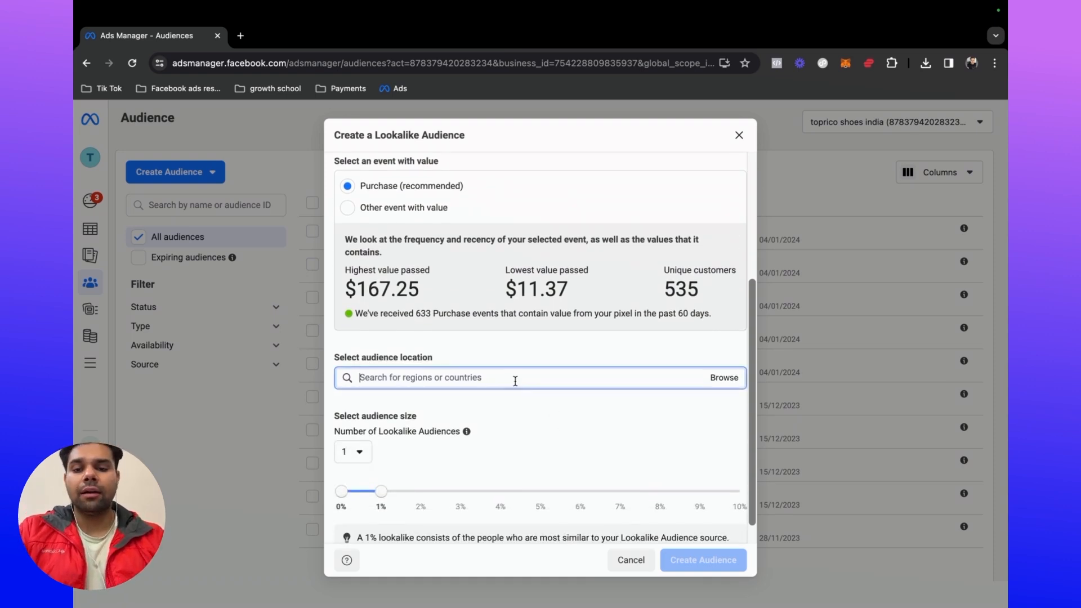
text(united states)
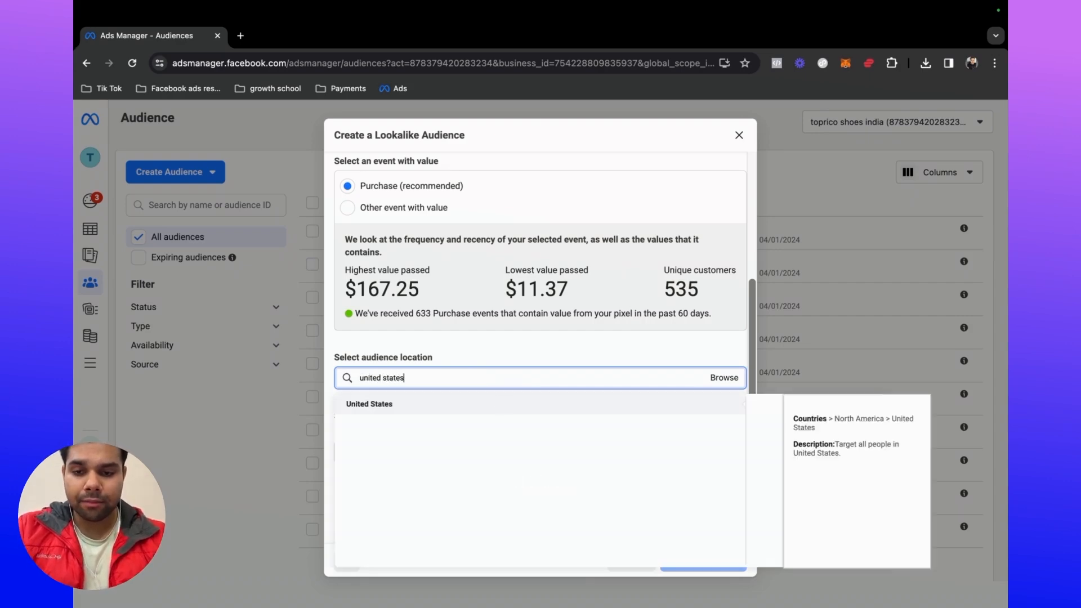
click(475, 407)
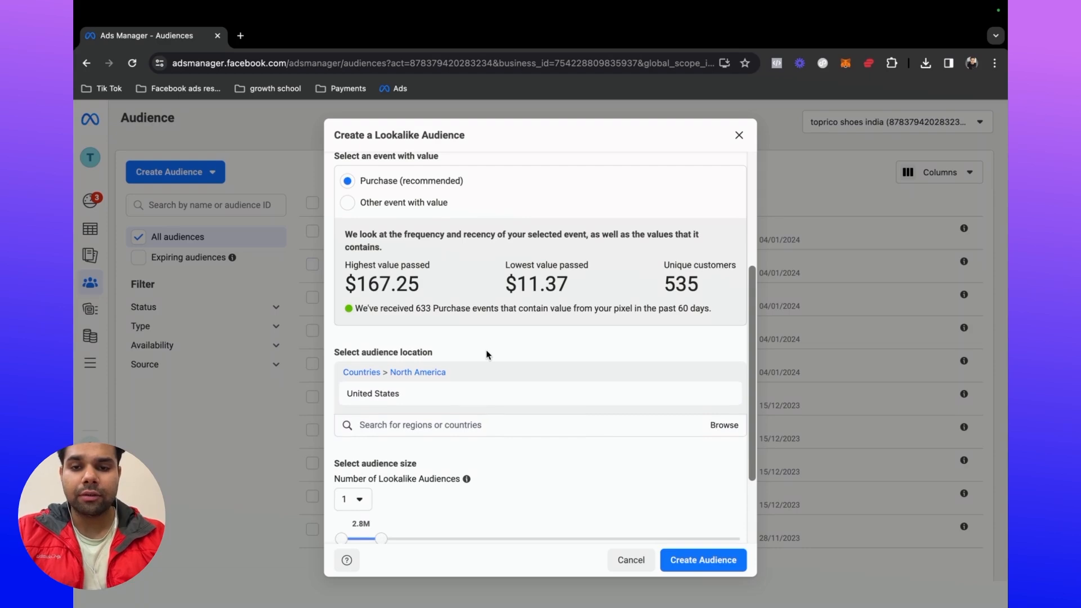
Step: Set the number of lookalike audiences to 5, covering 0% to 5%, and create them
scroll(487, 353, down, 2)
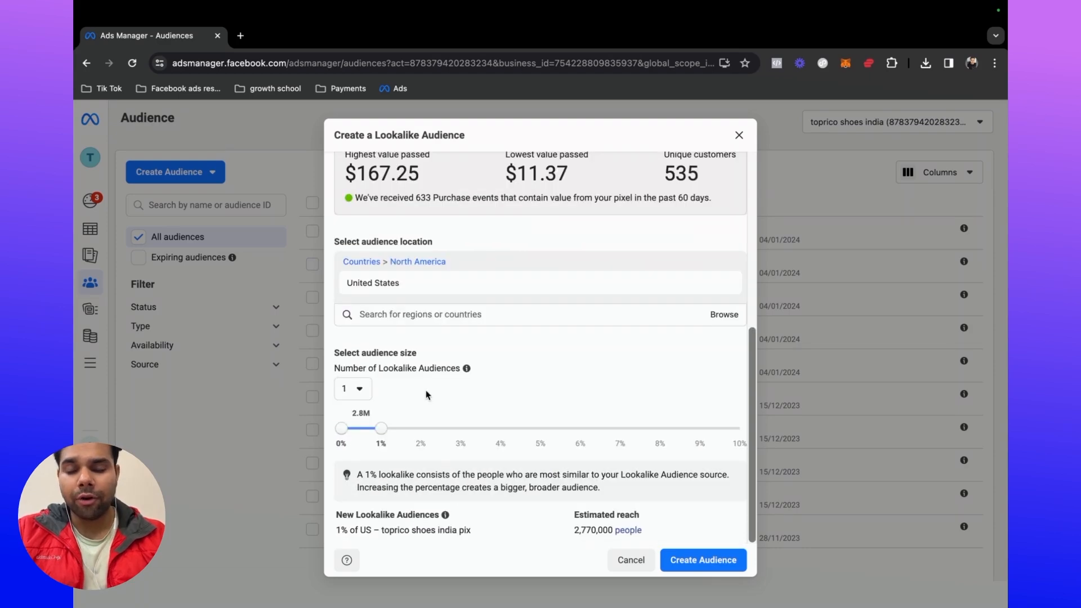
click(363, 396)
click(362, 505)
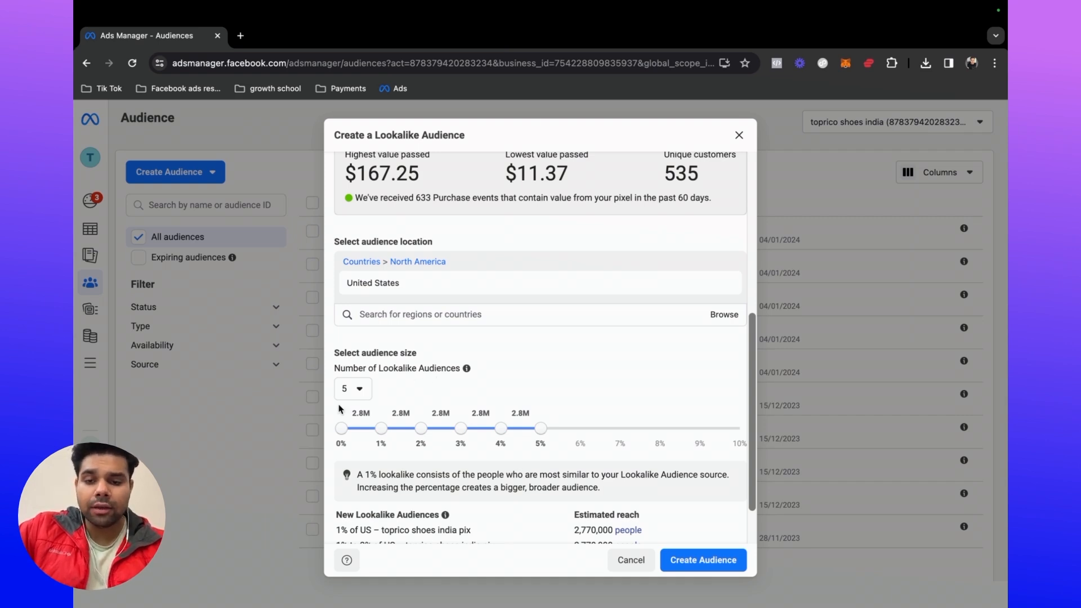
click(354, 387)
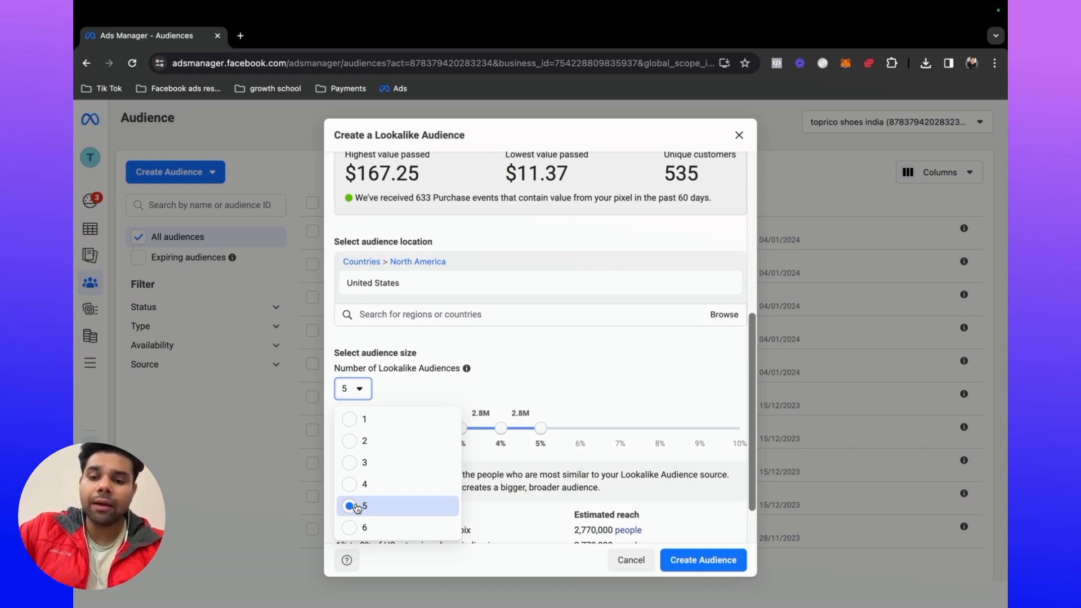
click(401, 386)
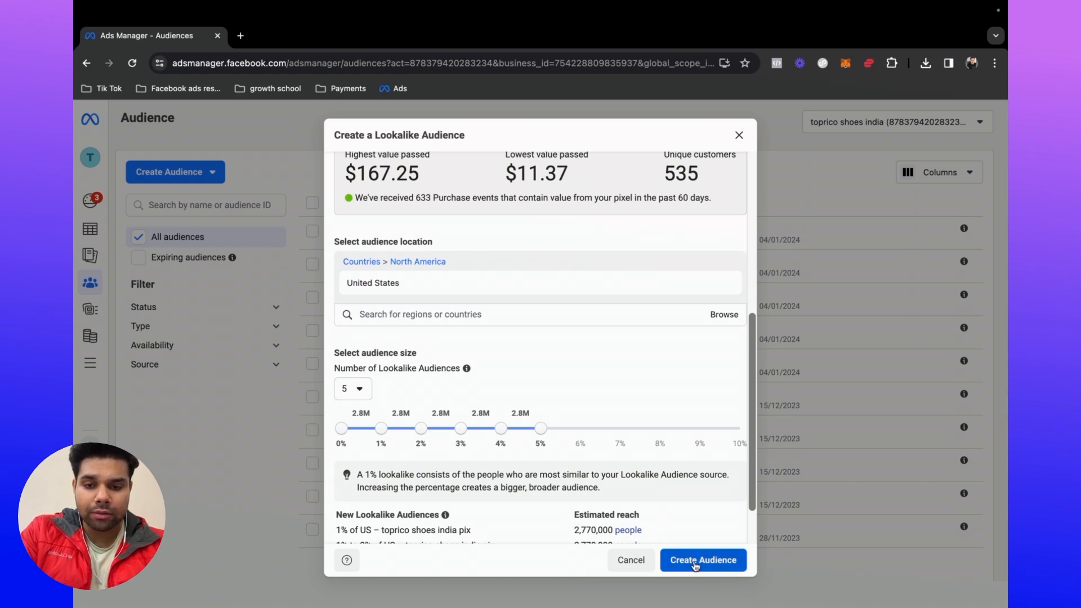
click(696, 565)
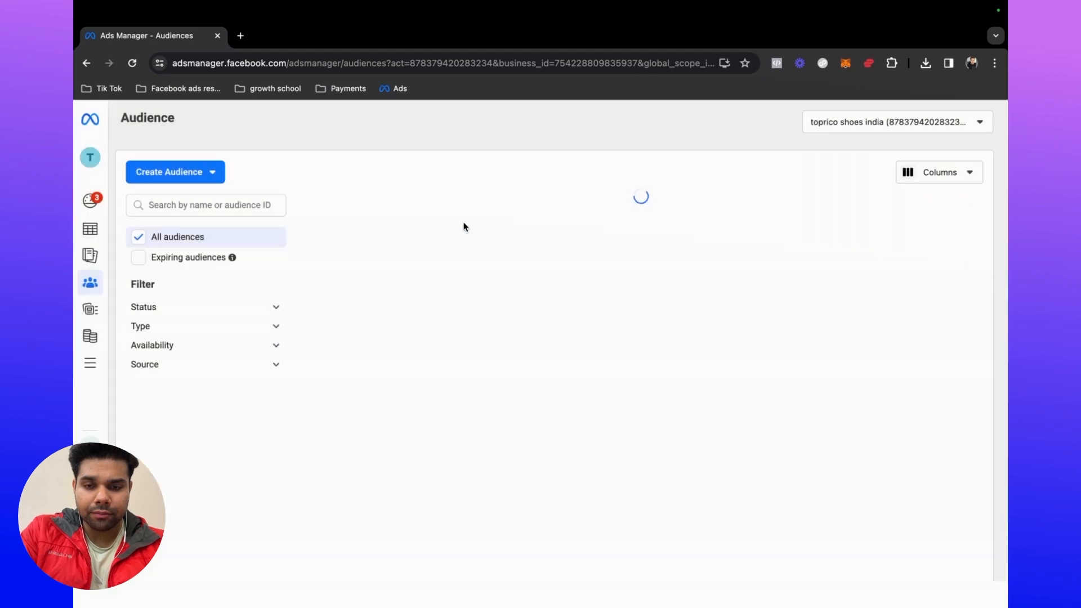
Step: Start another lookalike audience using "toprico shoes india pix" as its source
click(185, 173)
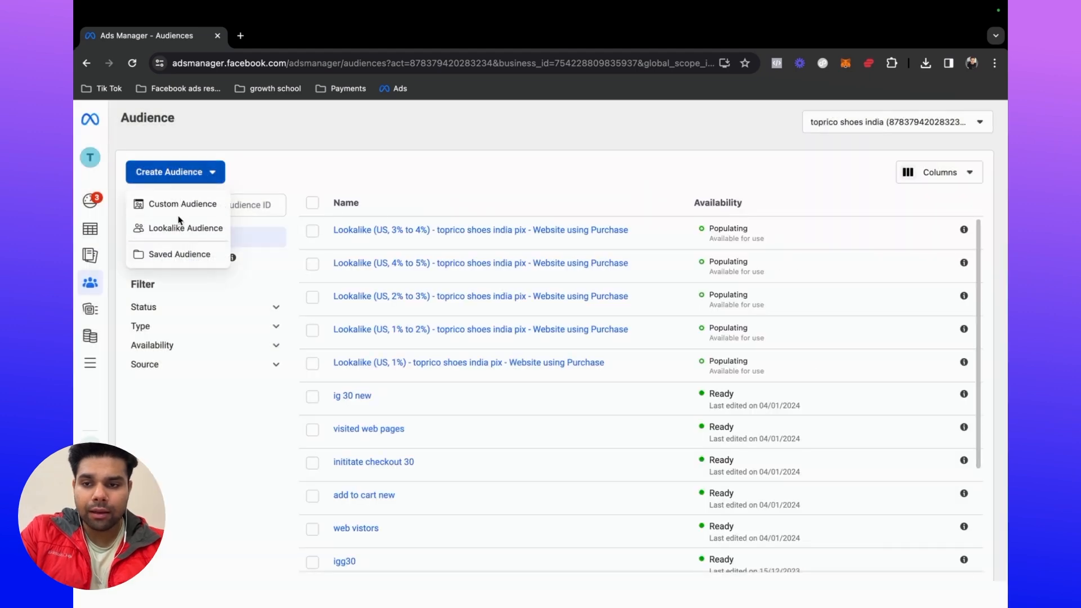
click(180, 228)
click(391, 216)
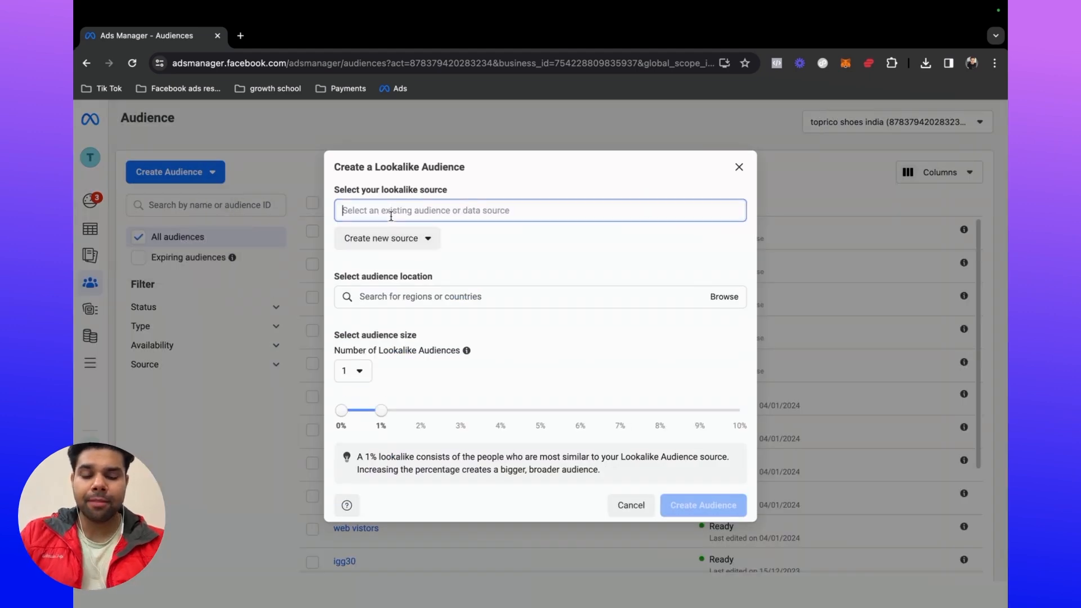
text(p)
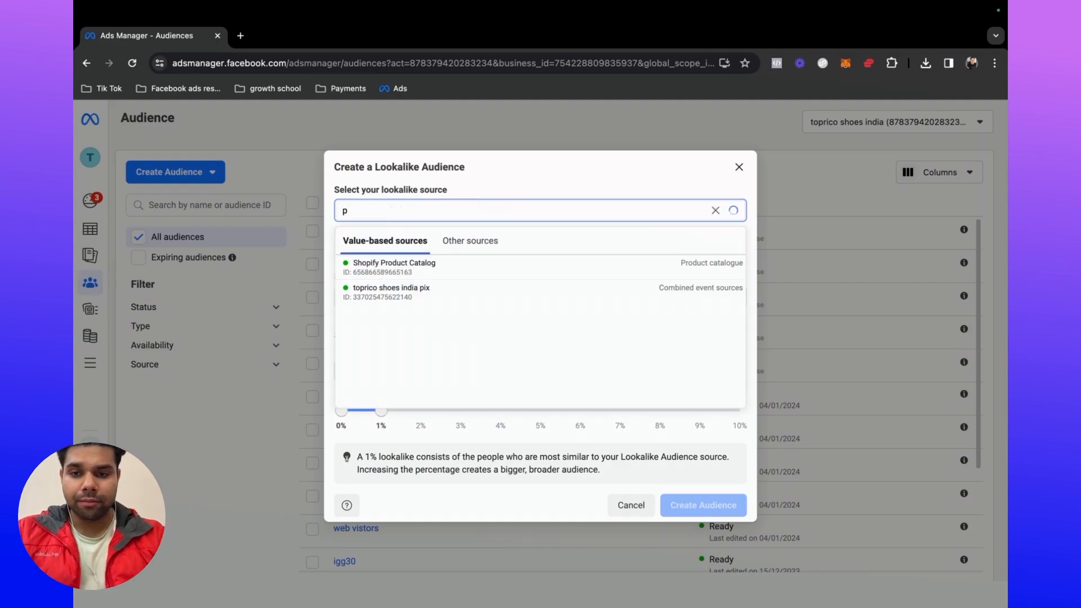
click(392, 287)
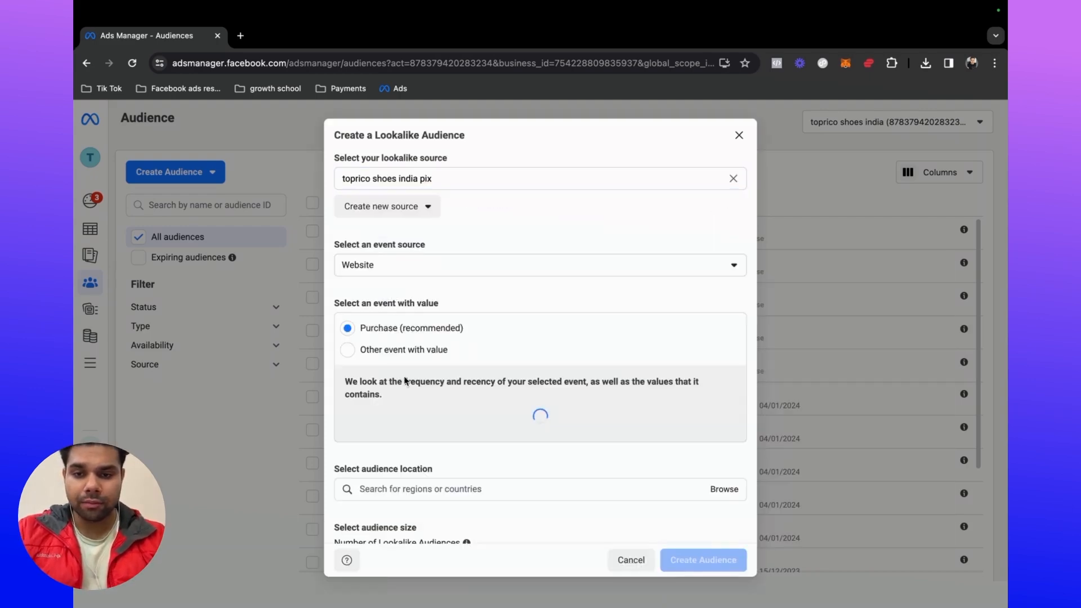
Step: Set the second lookalike audience's location to United States, leaving Purchase as the value event
scroll(362, 358, down, 2)
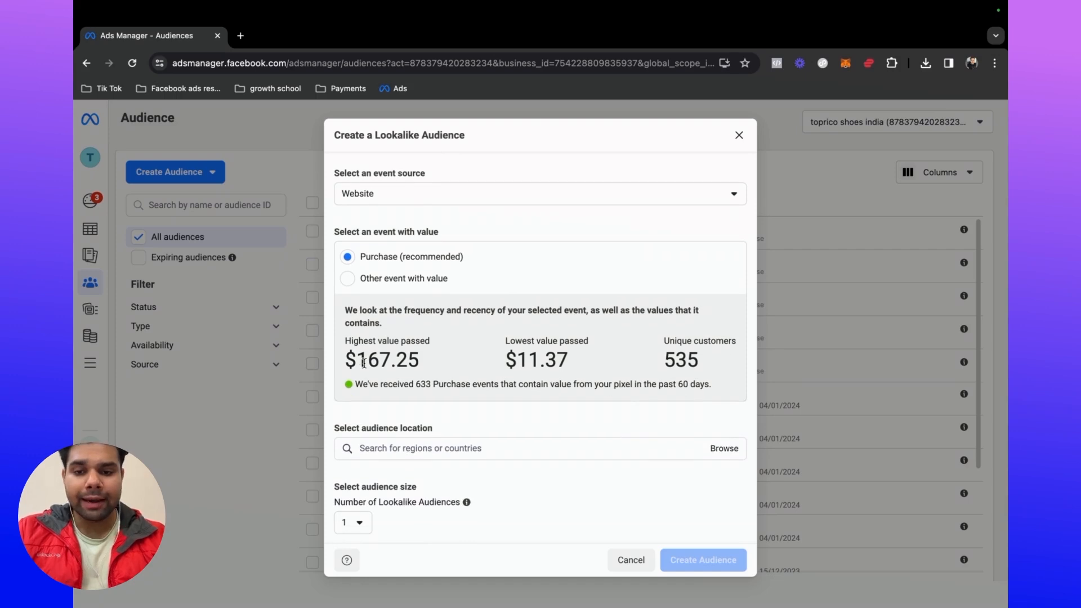
scroll(413, 446, down, 1)
scroll(414, 446, down, 2)
click(412, 377)
text(united)
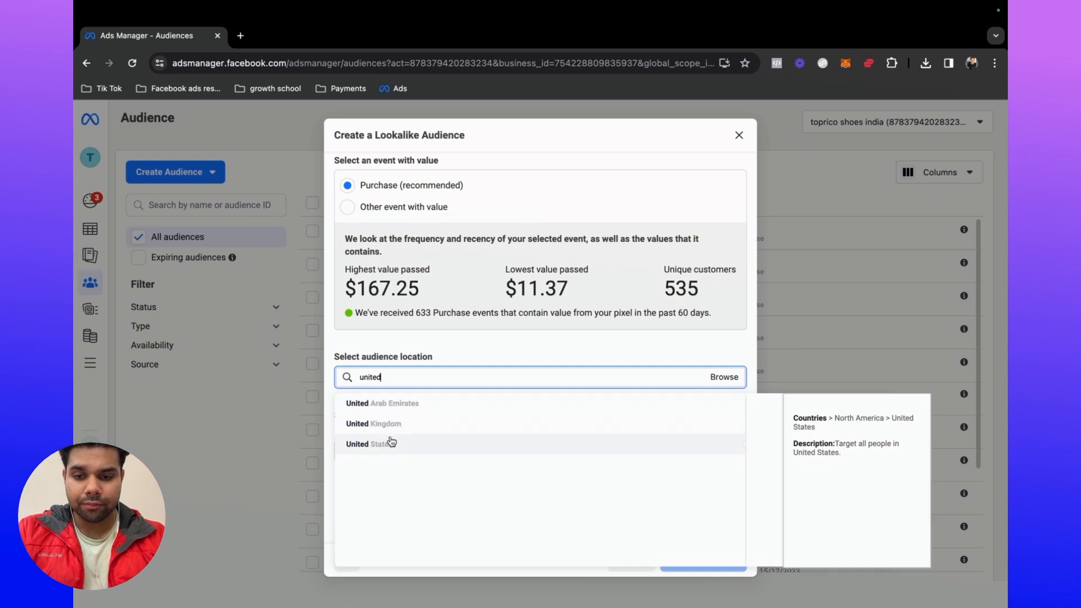
click(386, 442)
Step: Set the audience size range to start at 5% and end at 6%
scroll(390, 444, down, 2)
drag(381, 429, 575, 435)
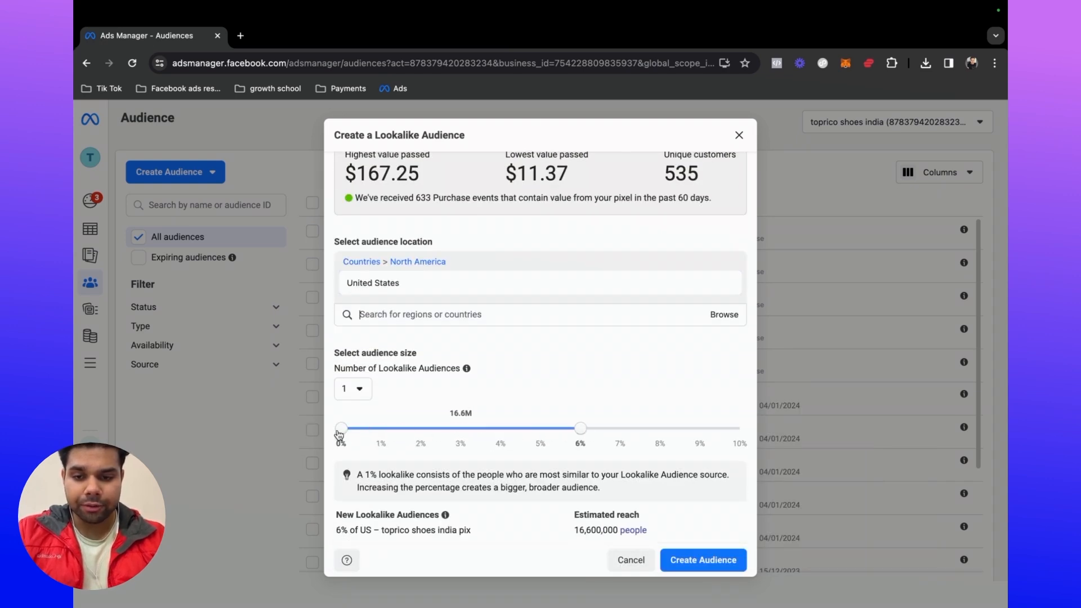
drag(340, 431, 533, 433)
Step: Increase the number of lookalike audiences to 5, covering 5% to 10%, and create them
click(352, 388)
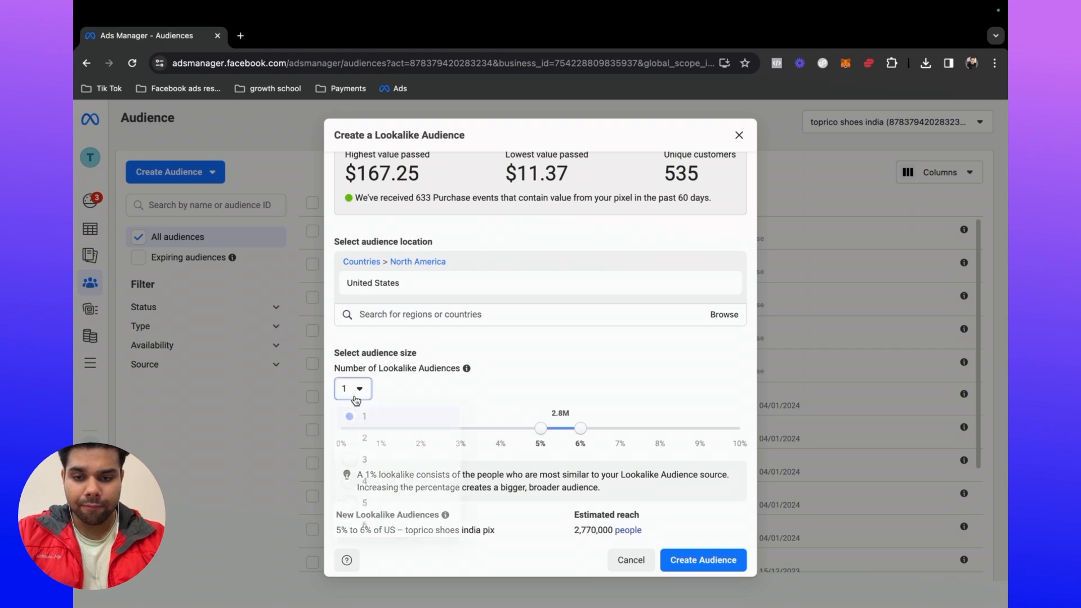
click(354, 513)
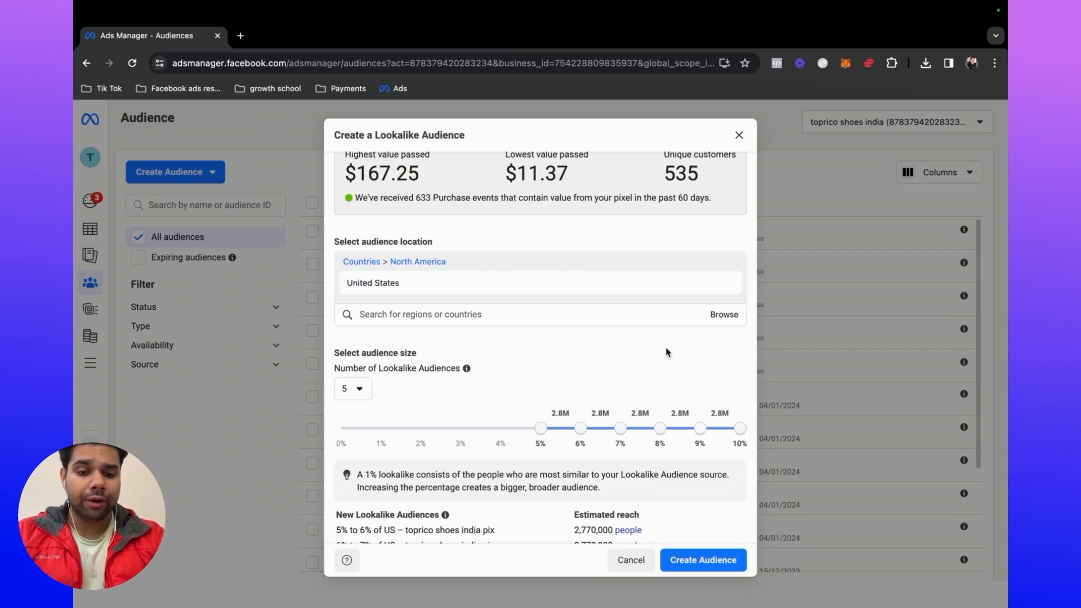
scroll(602, 441, down, 2)
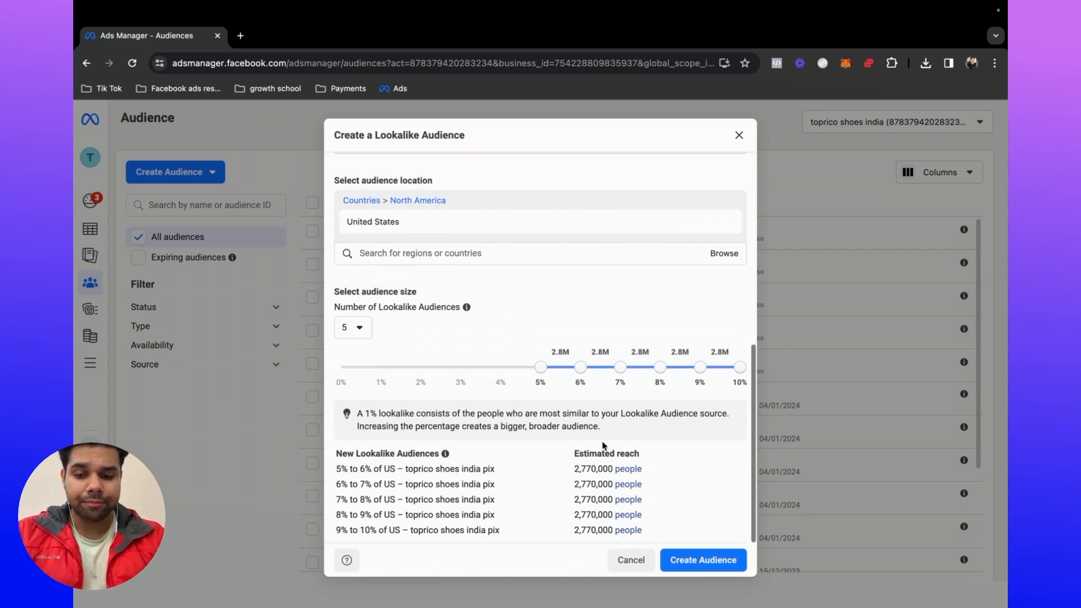
click(703, 561)
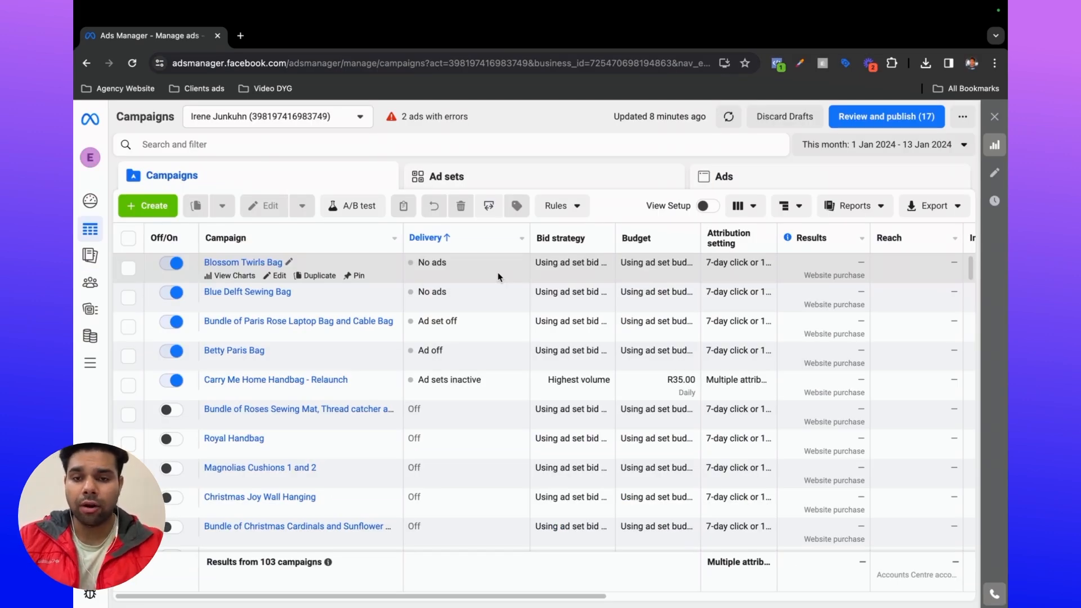
Step: Create a new auction campaign with the Sales objective and the manual sales campaign setup
click(149, 208)
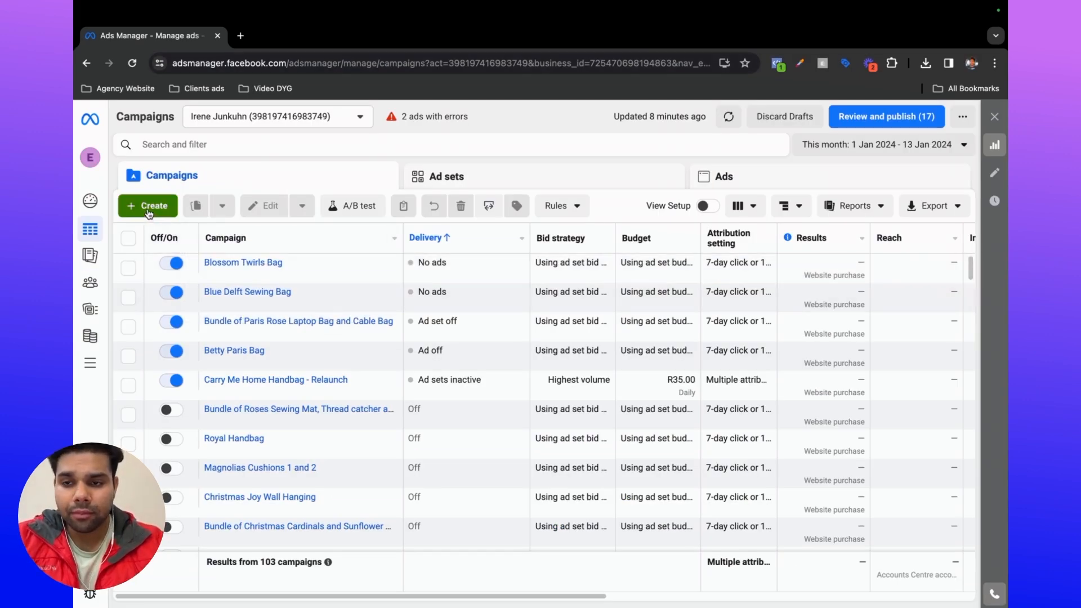
click(426, 445)
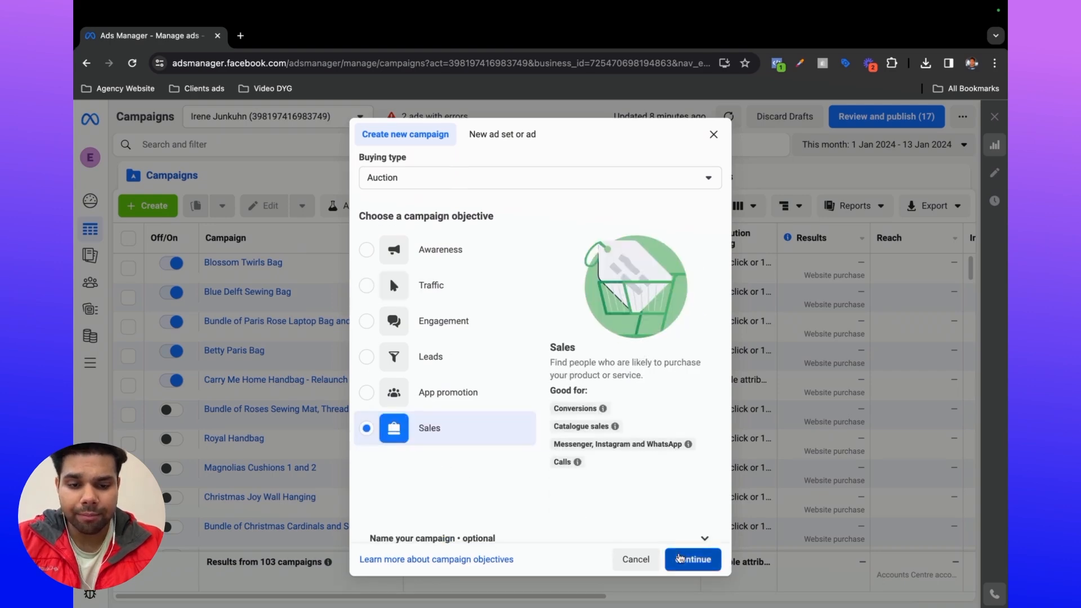
click(693, 550)
click(468, 485)
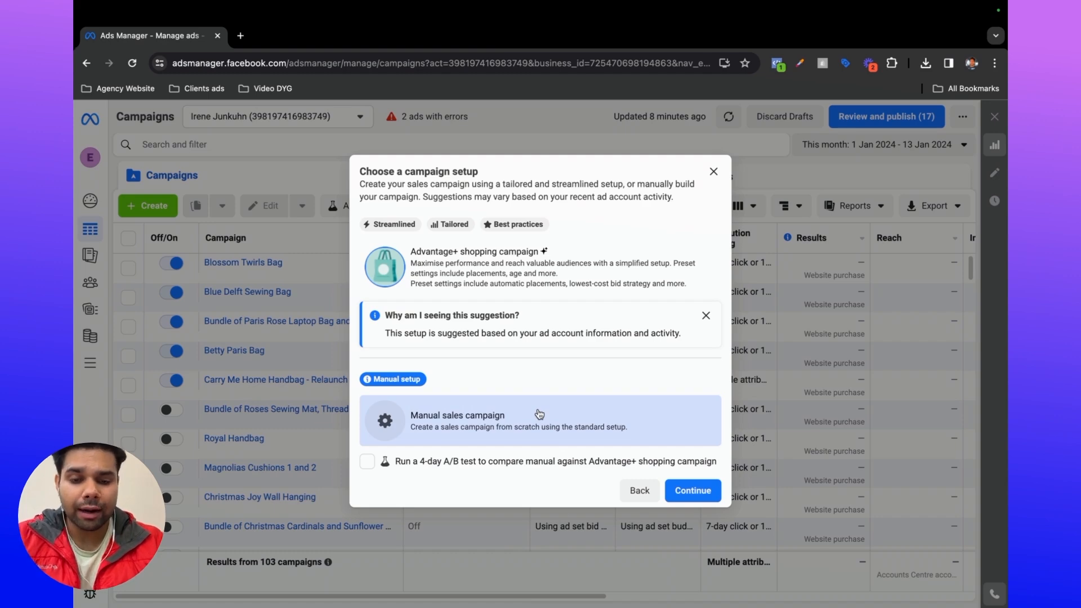
click(692, 489)
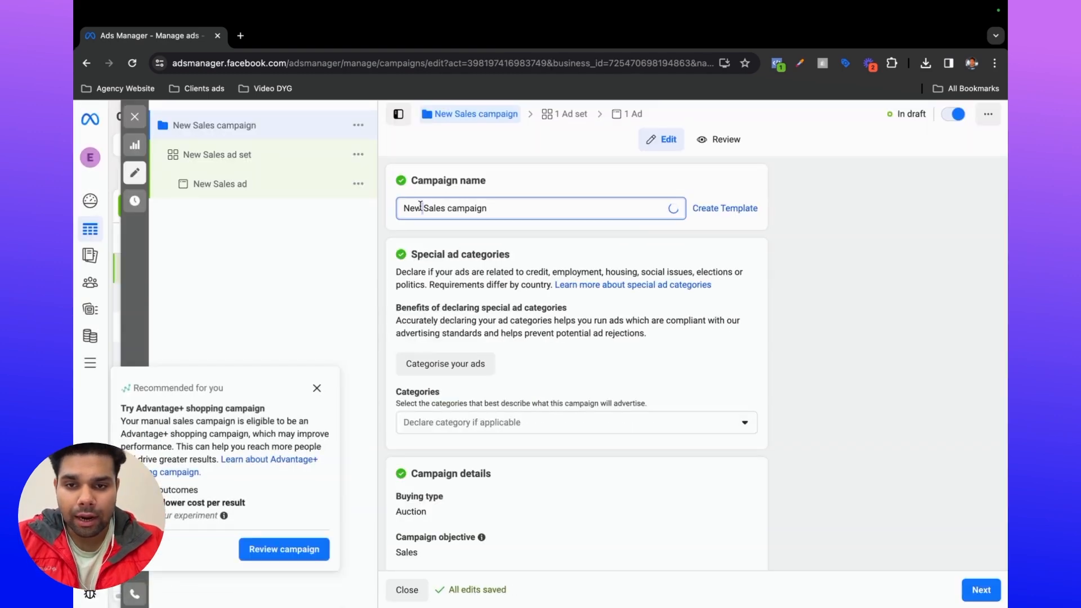
Step: Replace "New" in the campaign name so it reads "Look Sales campaign"
triple_click(421, 207)
click(420, 207)
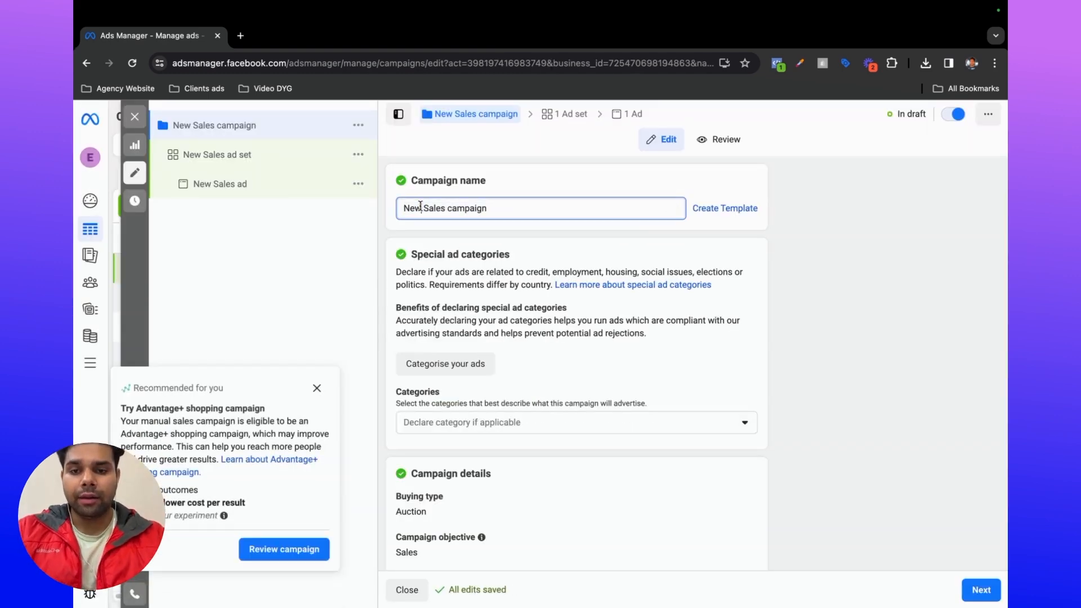
triple_click(420, 206)
click(420, 206)
key(BackSpace)
key(BackSpace)
key(BackSpace)
text(Look)
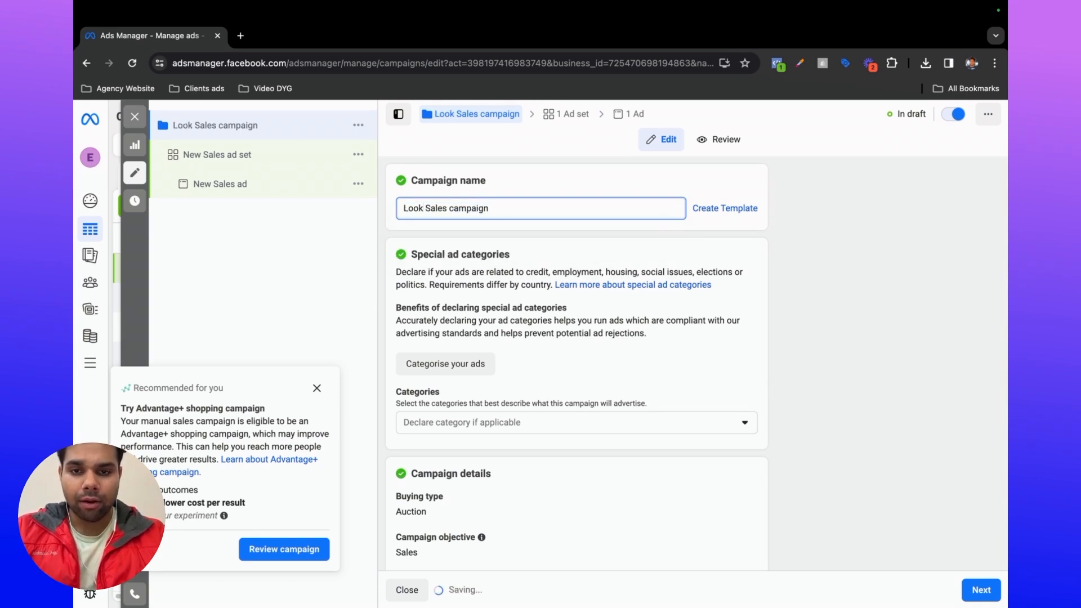
Step: Complete the campaign name so it reads "Lookalike Sales campaign"
text(ali)
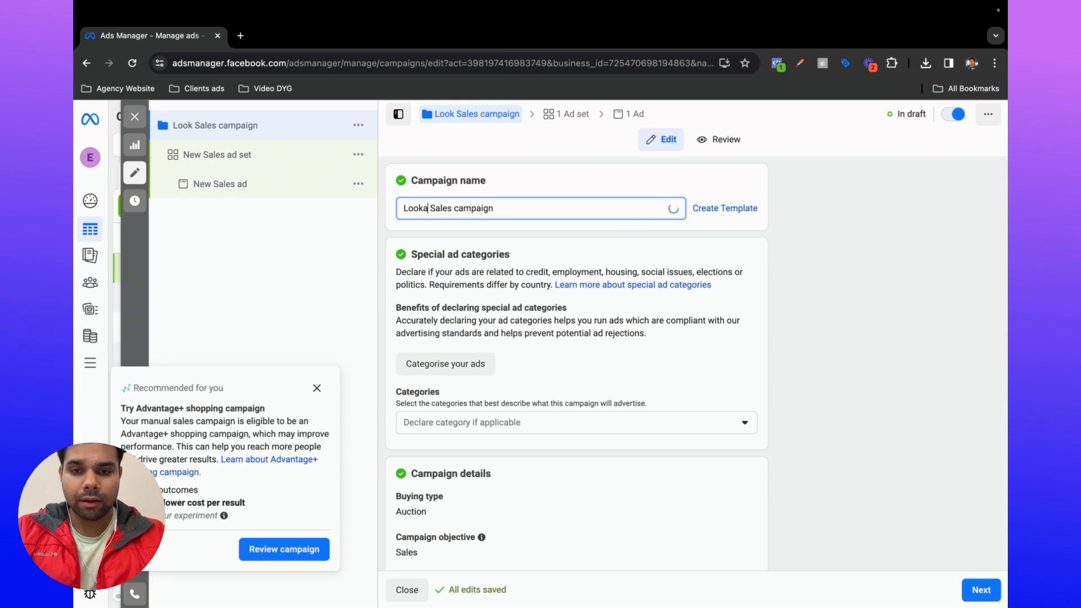
key(BackSpace)
key(BackSpace)
key(BackSpace)
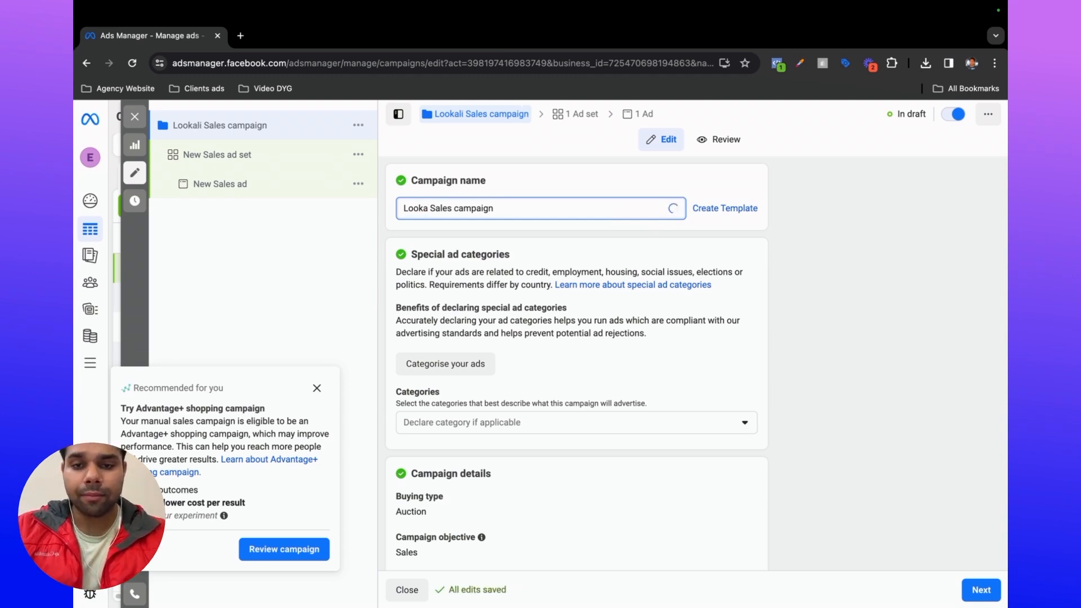
text(alike)
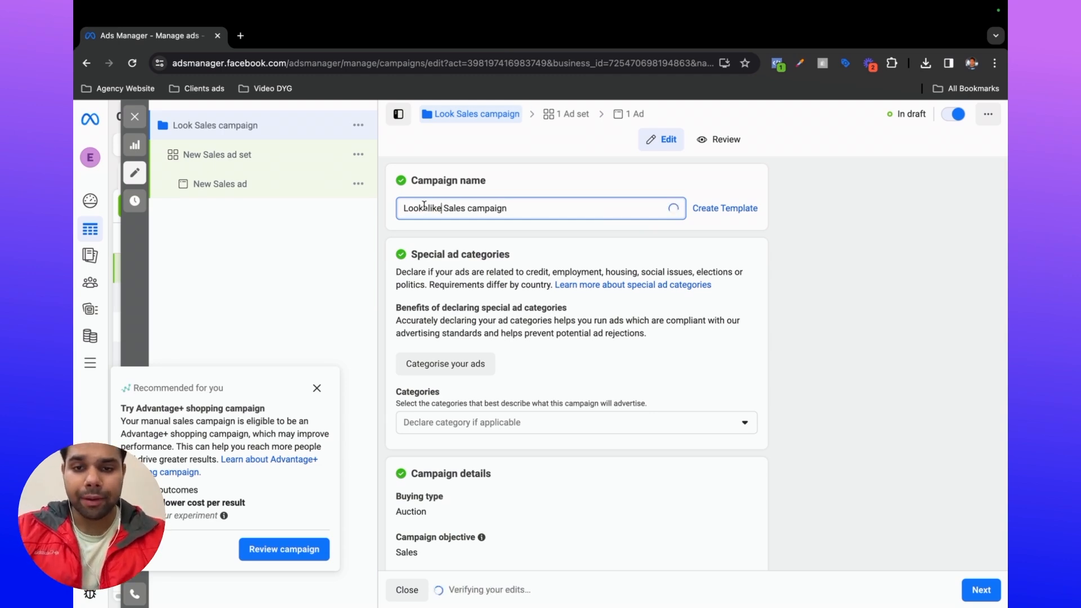
click(537, 182)
Step: Open the new sales ad set and switch its targeting from Advantage+ audience to the original audience options
click(207, 155)
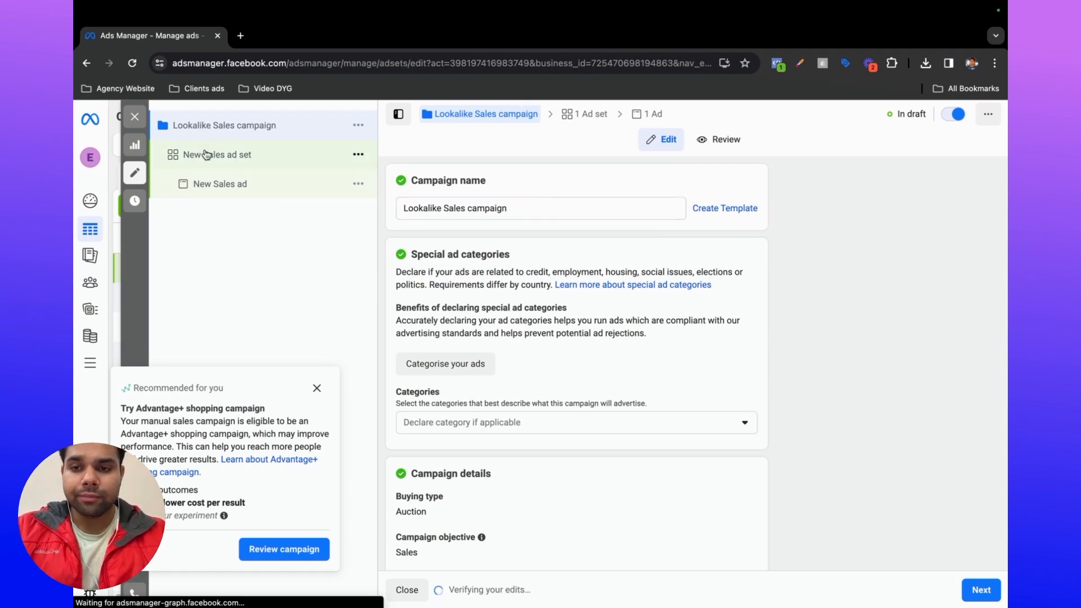
scroll(577, 417, down, 1)
scroll(577, 417, down, 10)
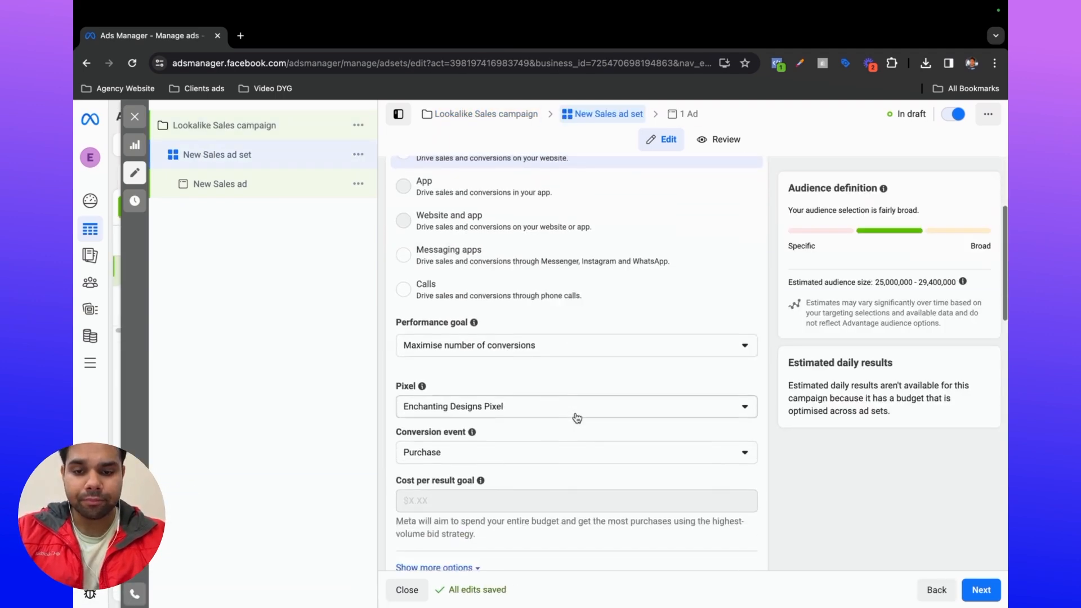
scroll(577, 417, down, 8)
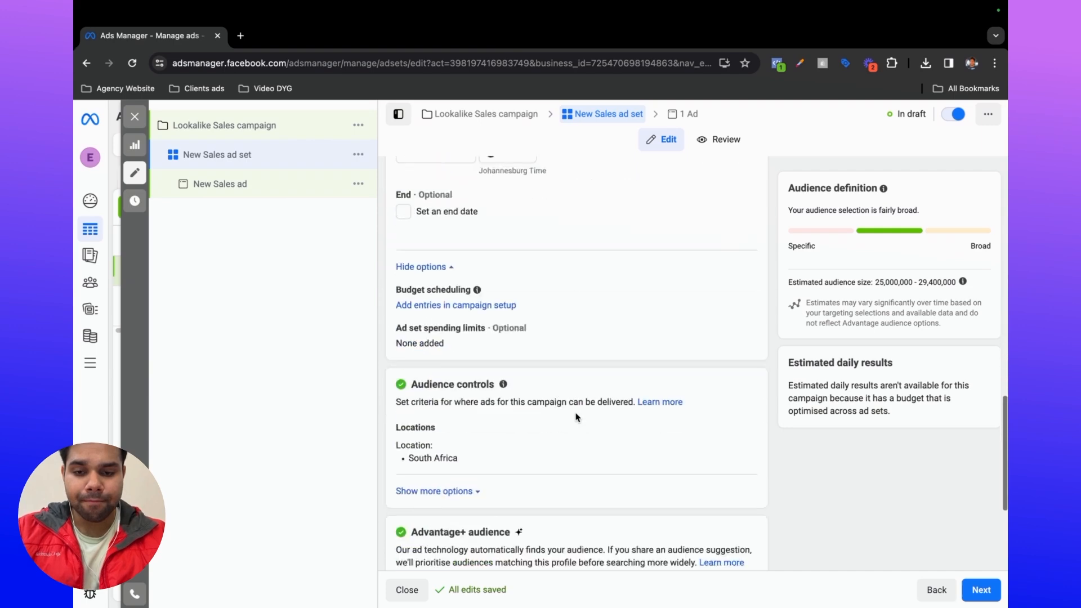
click(447, 464)
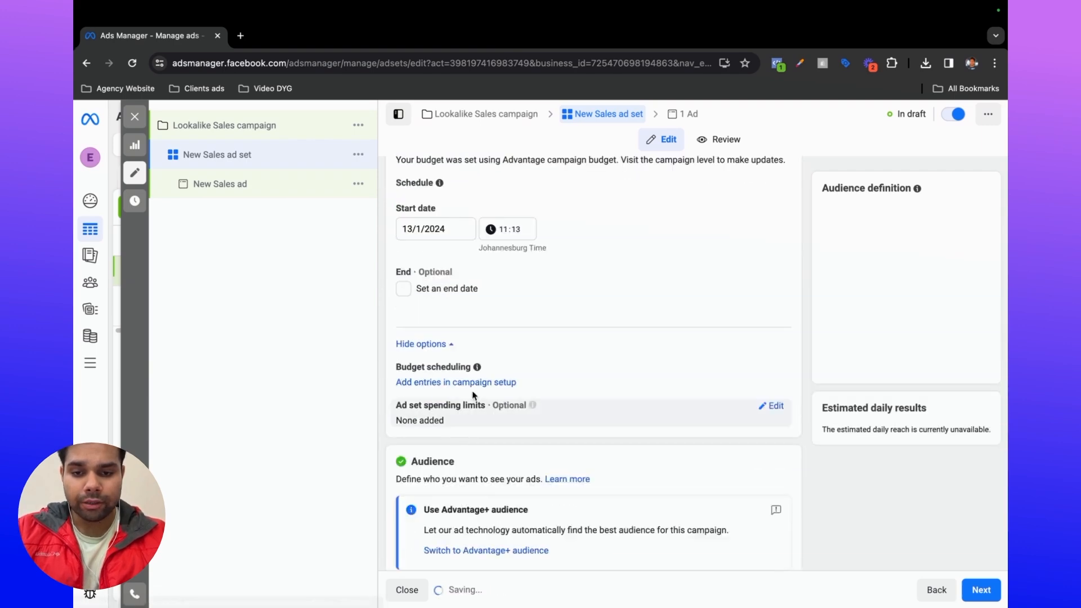
scroll(527, 313, down, 2)
scroll(529, 315, up, 6)
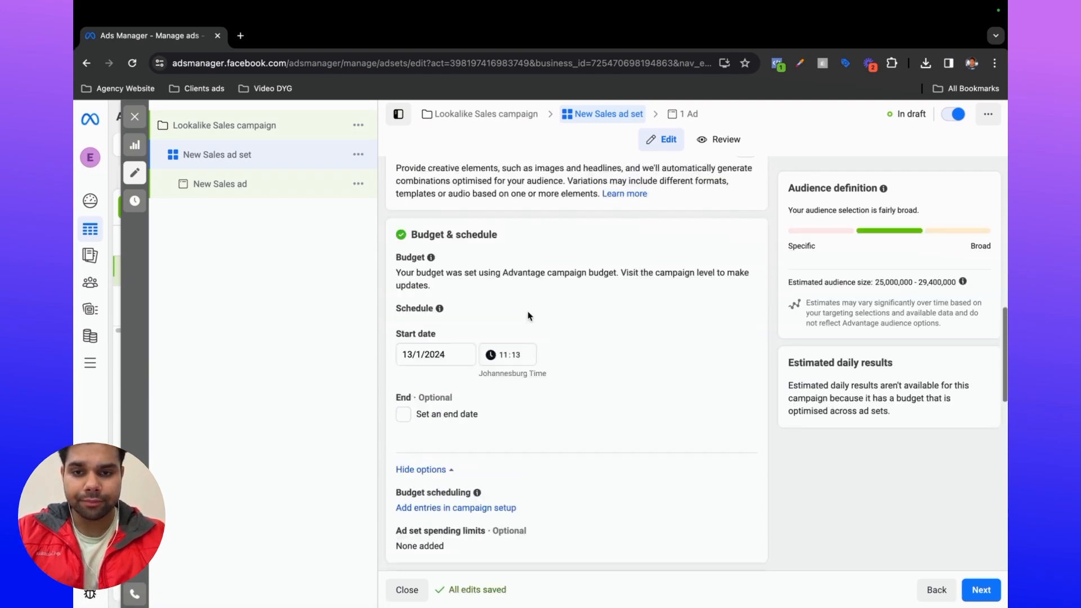
scroll(538, 394, down, 10)
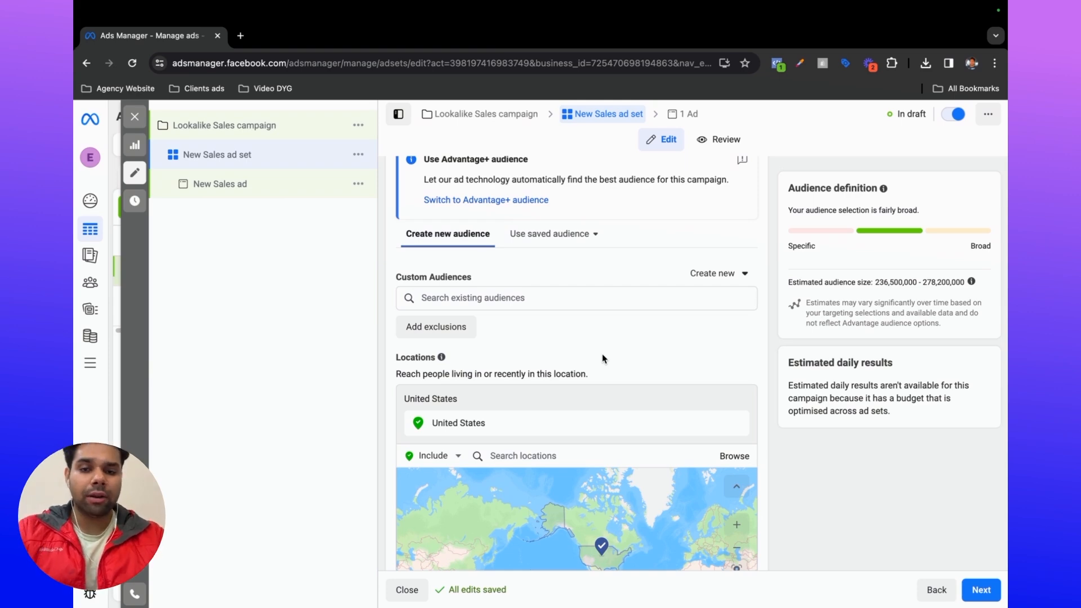
Step: Search existing audiences for "look" and add the Lookalike (US, 1%) audience based on the 2022-09-15 list export
scroll(602, 358, up, 10)
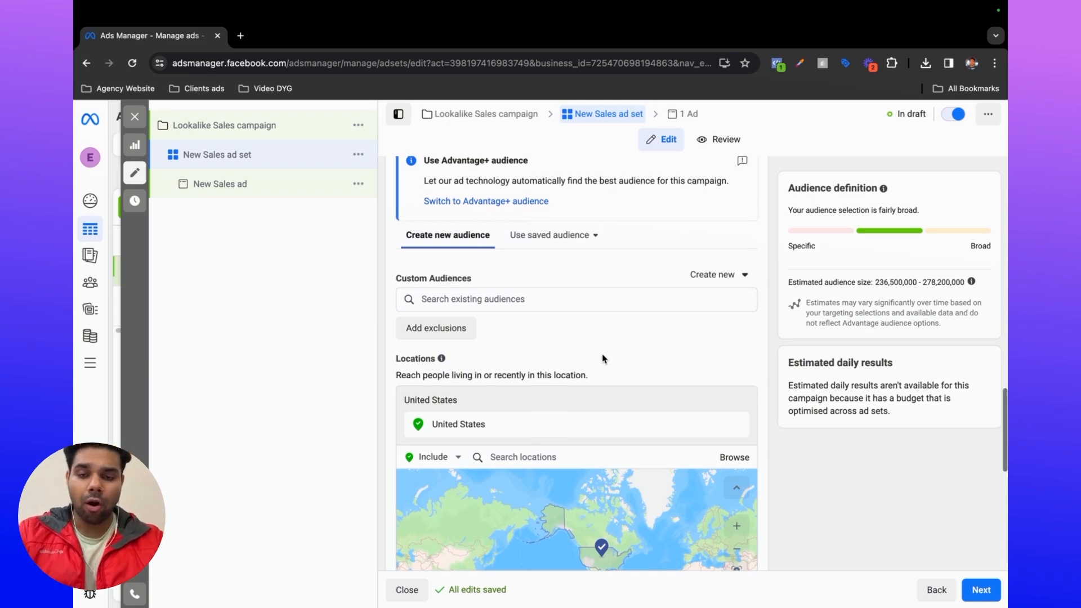
scroll(602, 359, up, 3)
scroll(601, 361, down, 10)
scroll(601, 360, down, 5)
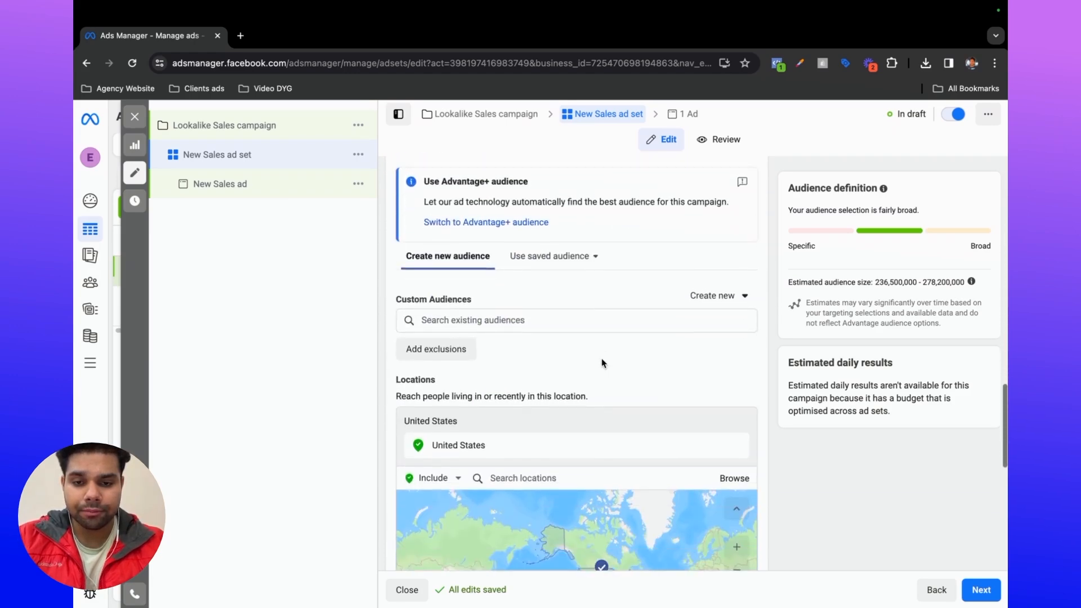
click(550, 293)
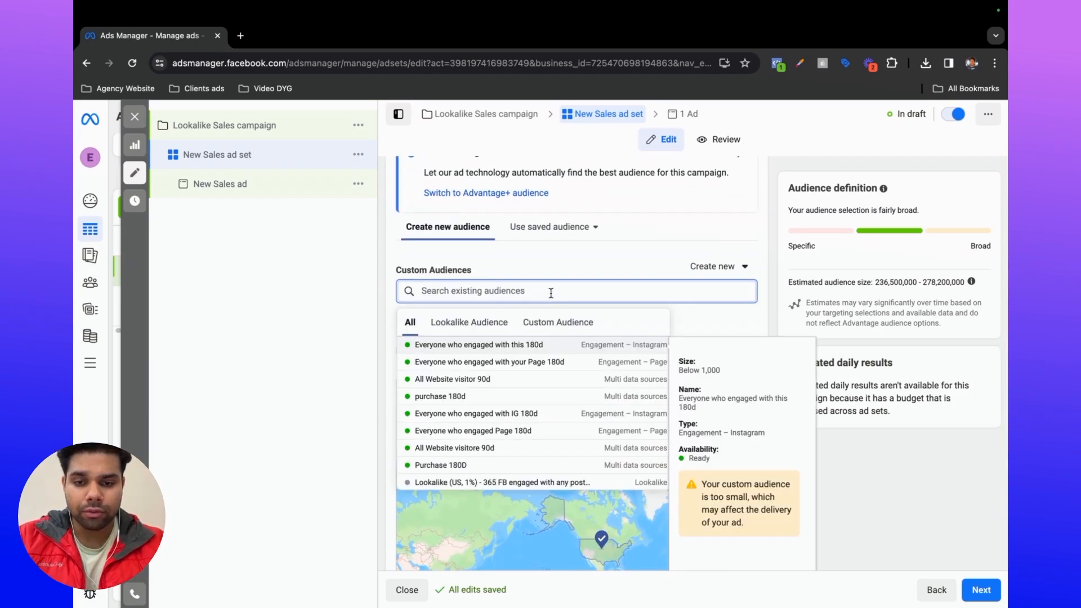
text(look)
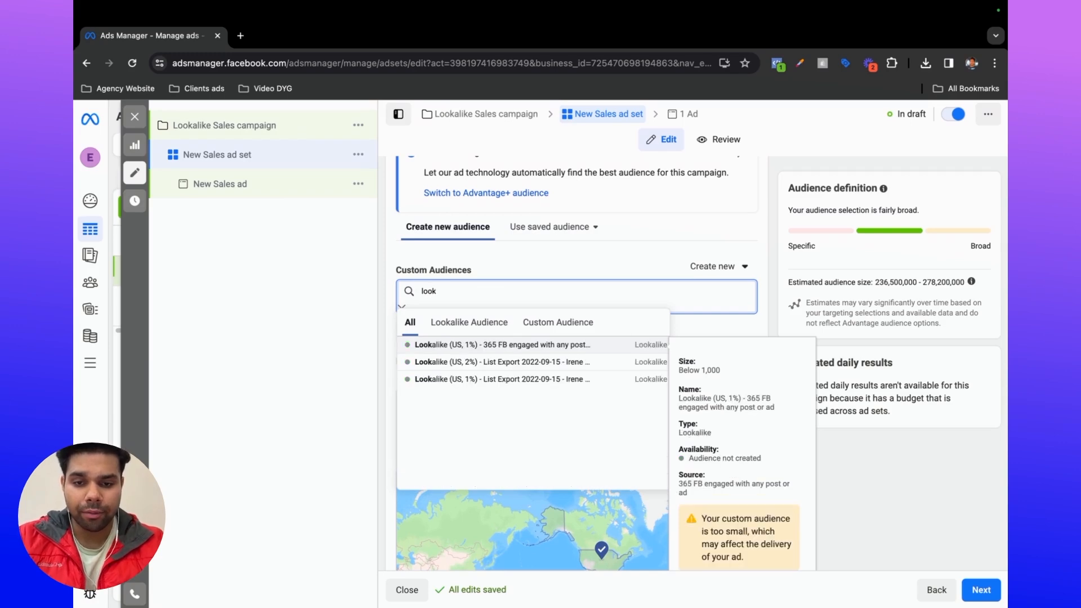
click(518, 379)
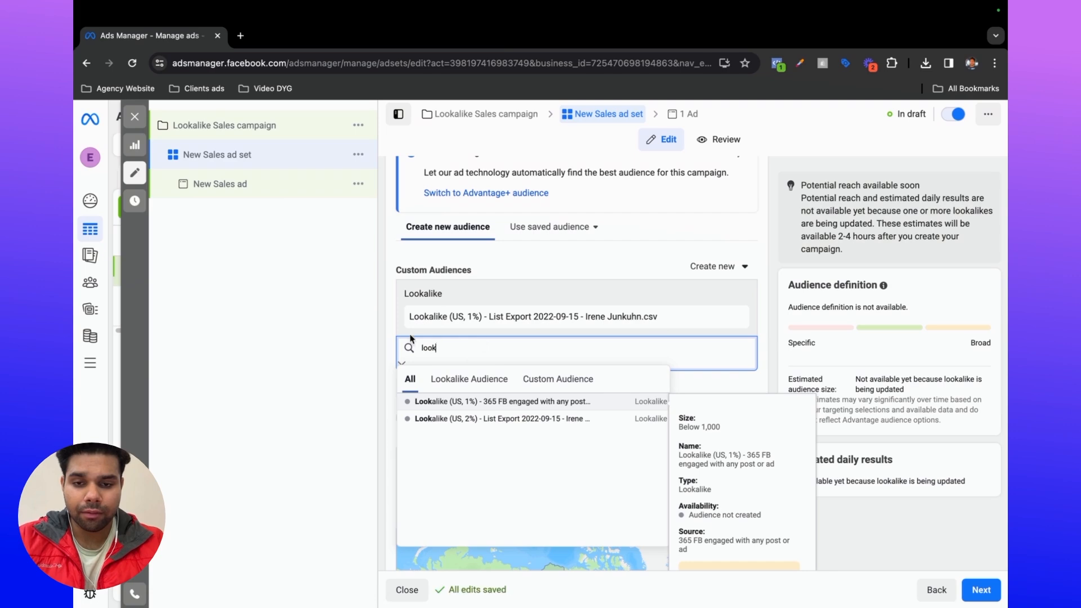
Step: Rename the ad set as "Lookalike (US, 1%)", reusing the start of the chosen audience's name
drag(408, 316, 481, 318)
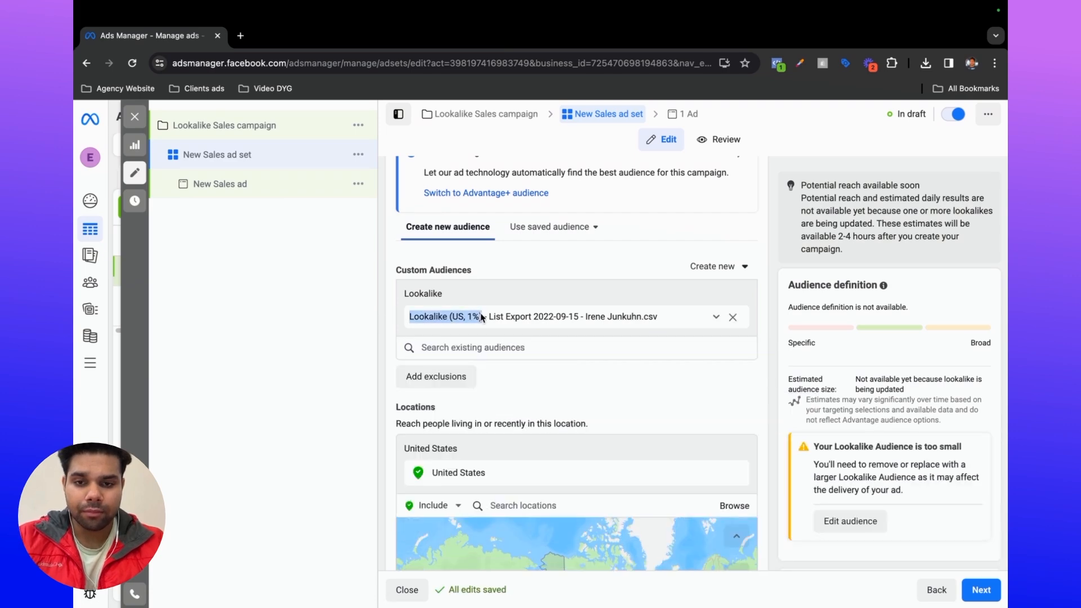
scroll(481, 318, up, 15)
triple_click(460, 205)
text(Lookalike (US, 1%))
Step: Delete the "New Sales ad" from the Lookalike (US, 1%) ad set
scroll(470, 532, down, 10)
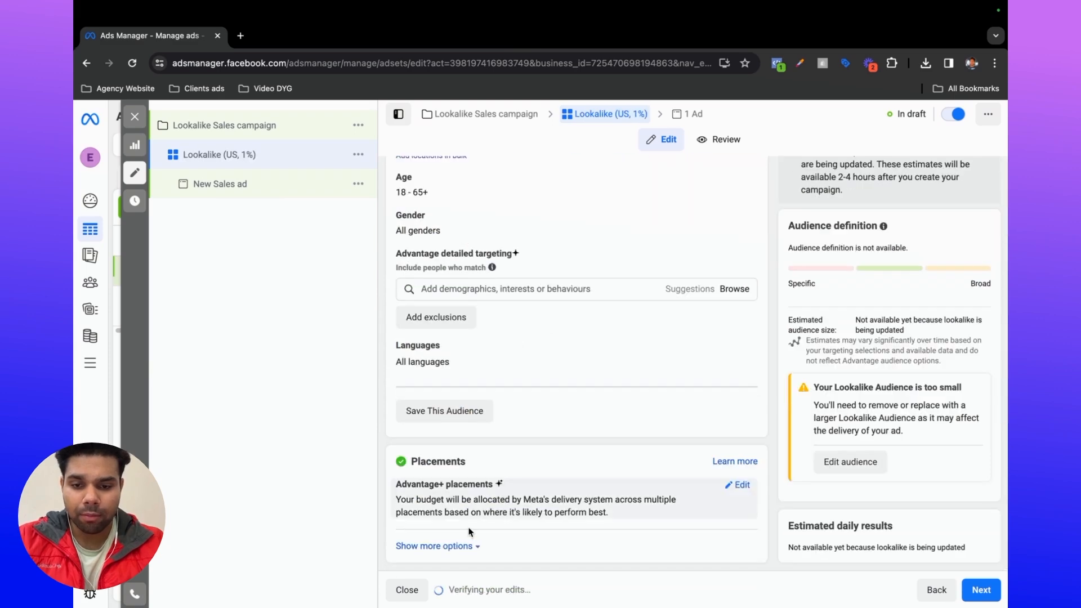
scroll(518, 338, up, 1)
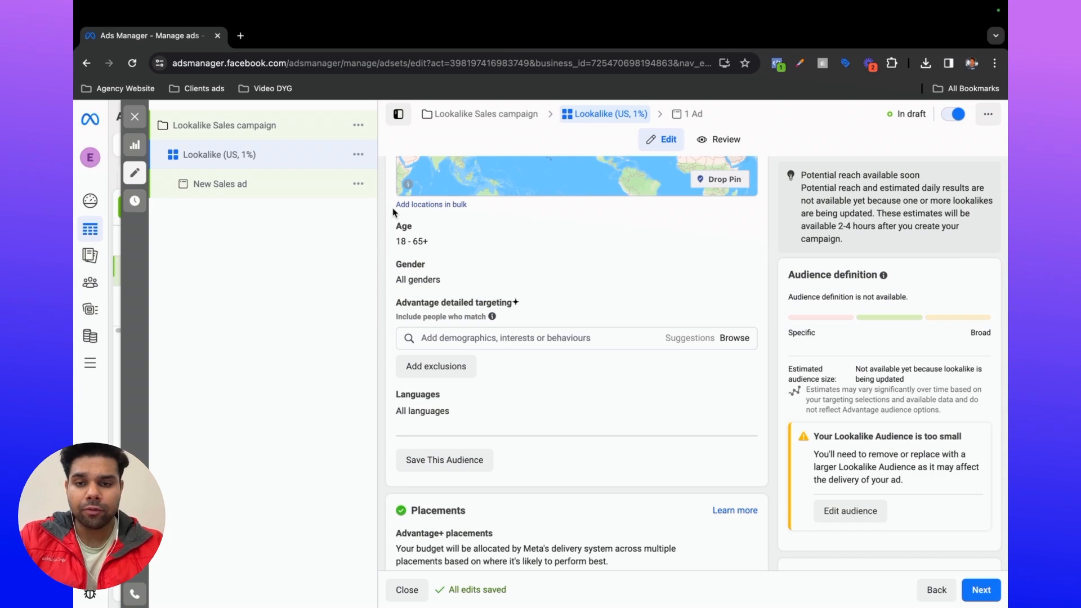
scroll(386, 196, up, 1)
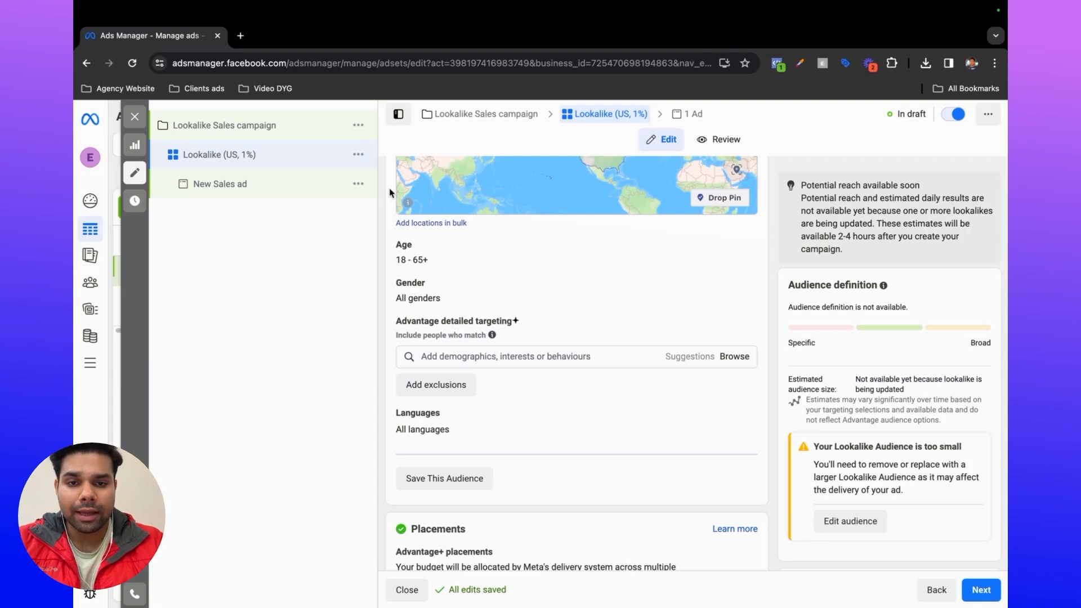
scroll(389, 192, up, 9)
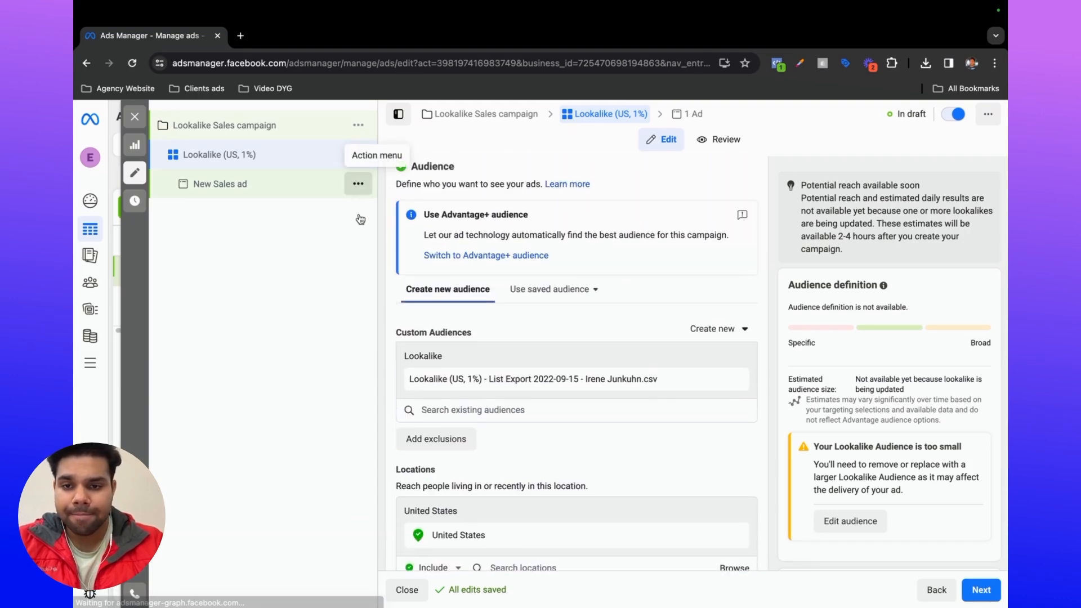
click(358, 184)
click(352, 309)
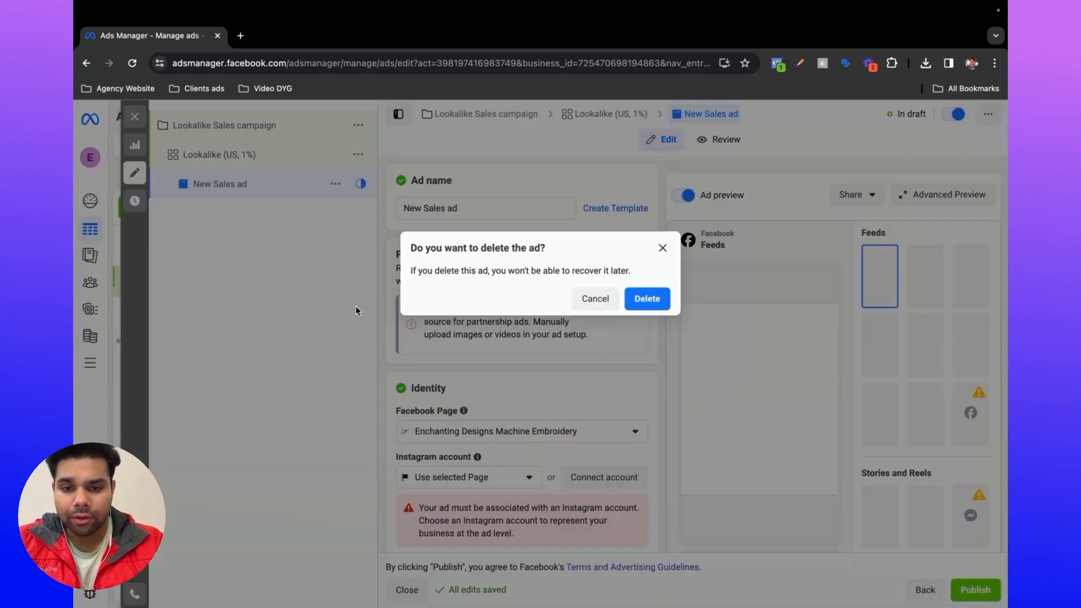
click(659, 313)
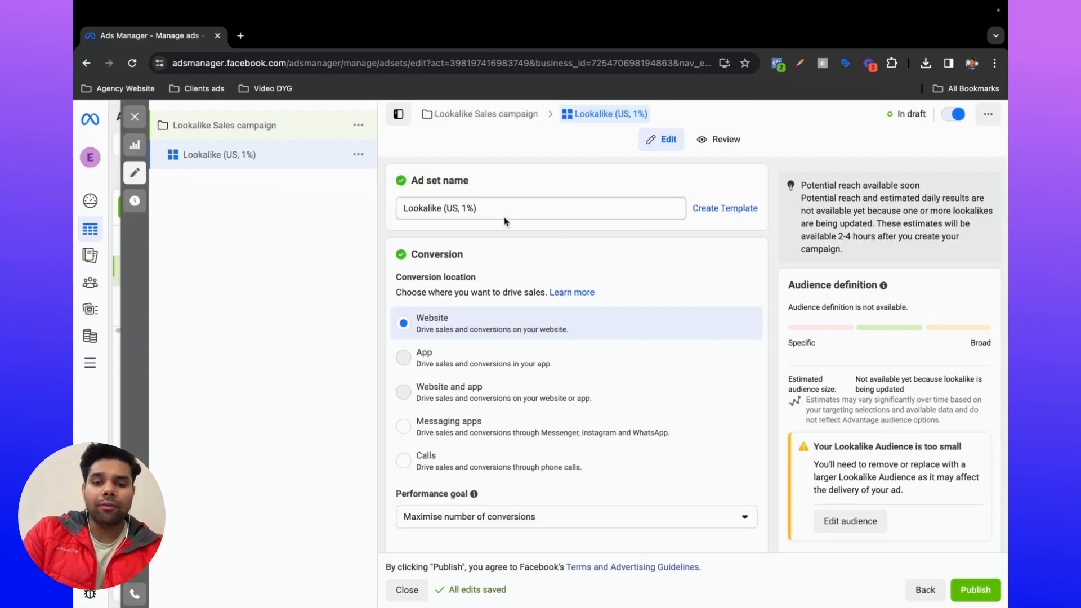
Step: Duplicate the Lookalike (US, 1%) ad set within the original campaign with 9 copies, and close the editor
click(358, 154)
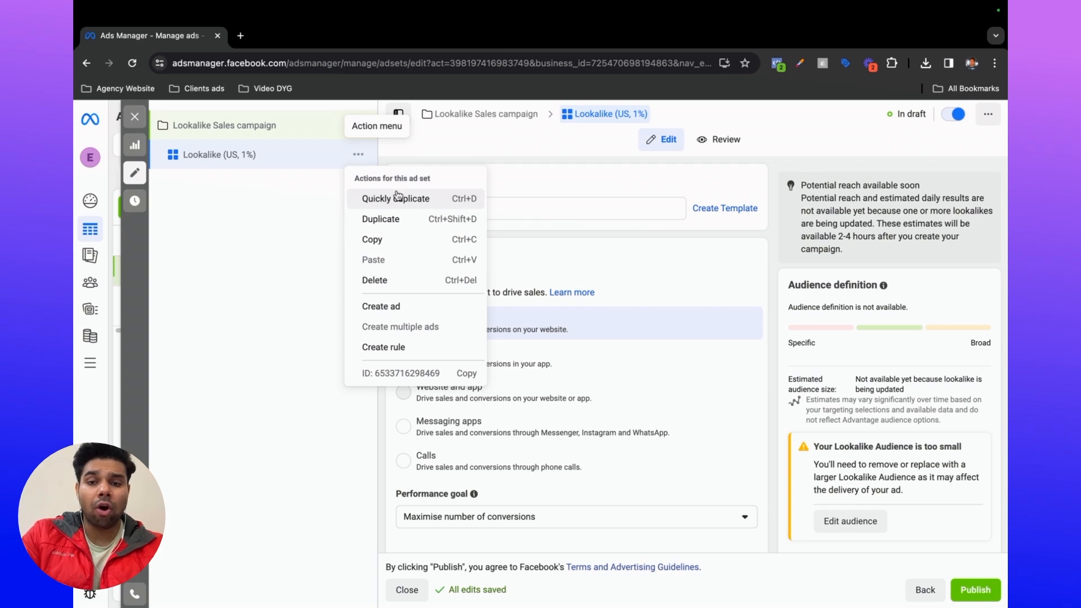
click(397, 218)
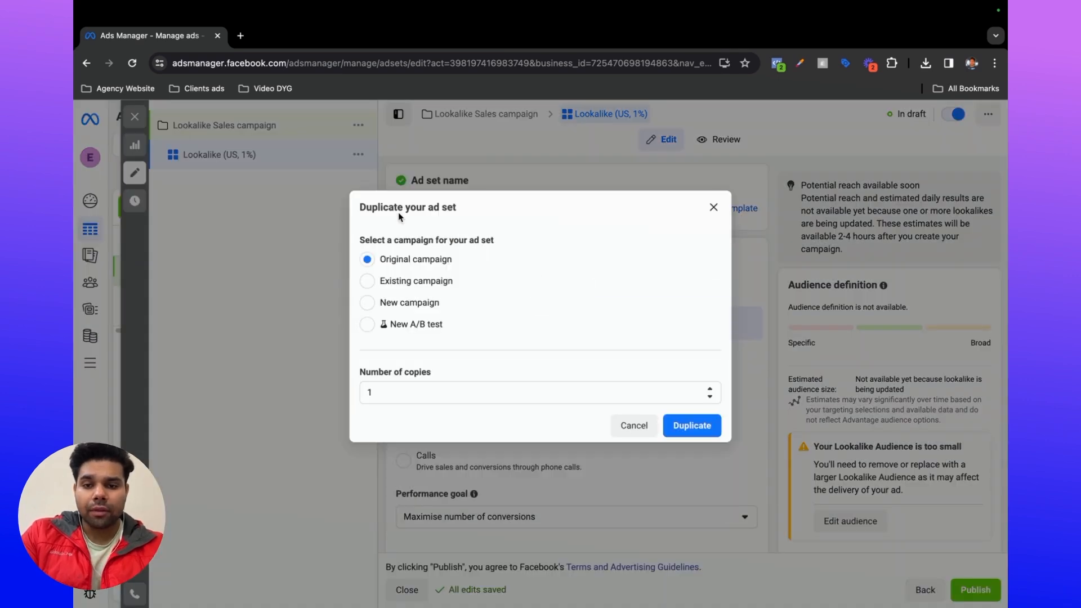
click(384, 392)
key(BackSpace)
text(9)
click(491, 373)
click(691, 428)
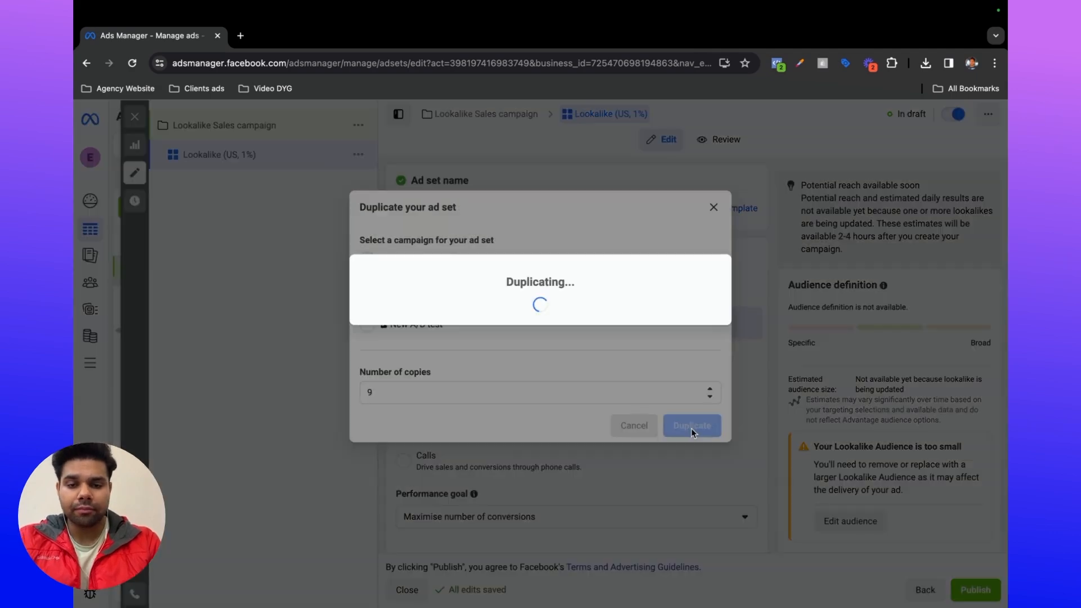
click(134, 117)
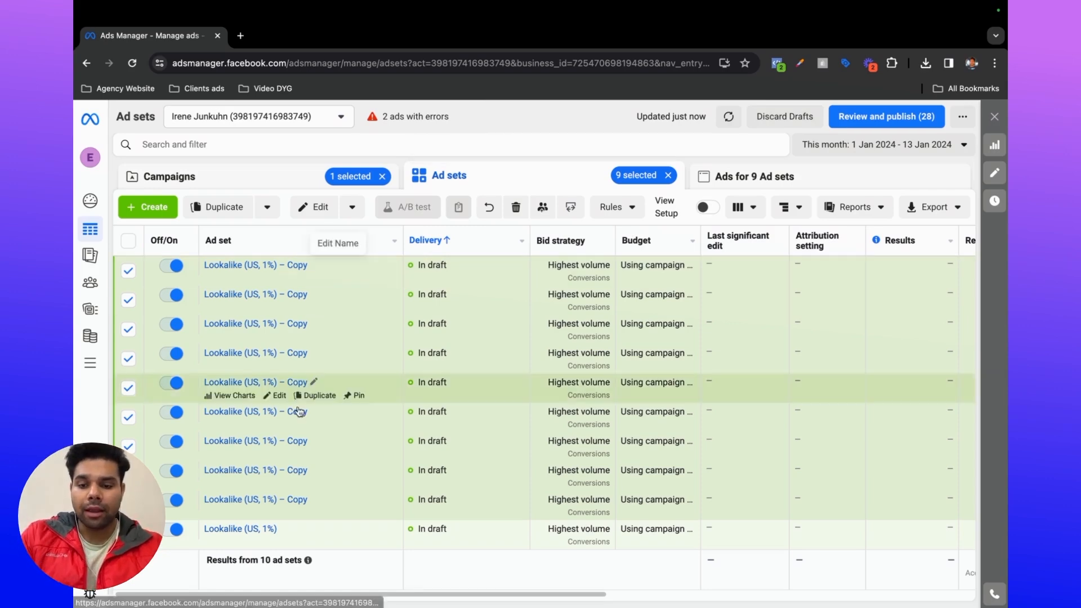
Step: Rename the ad set copies with percentages rising from 2% for the last copy, entering 8% for the second listed one
click(314, 500)
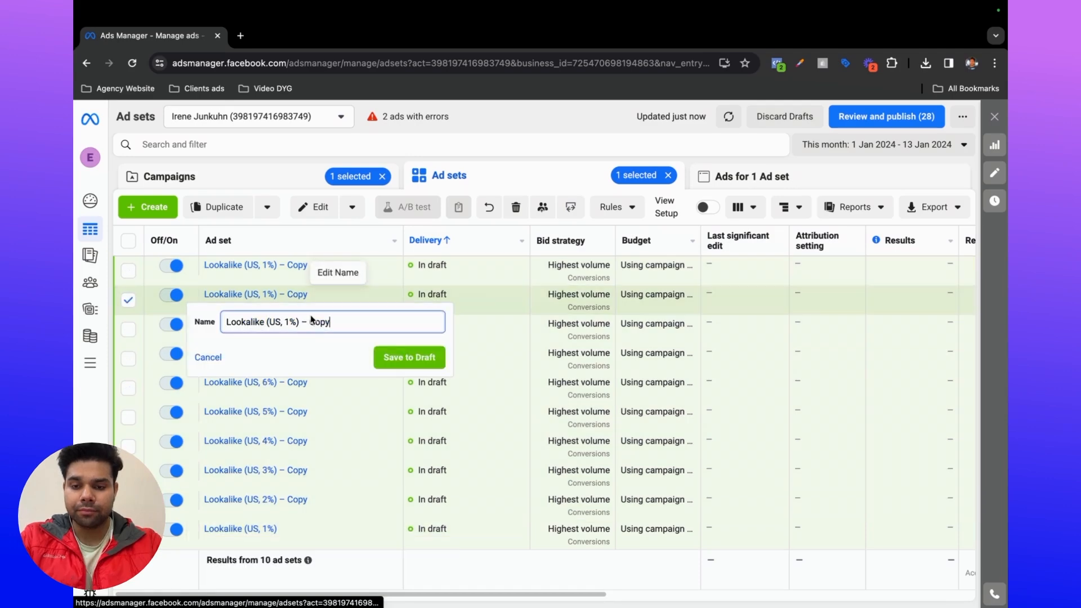
click(293, 324)
key(BackSpace)
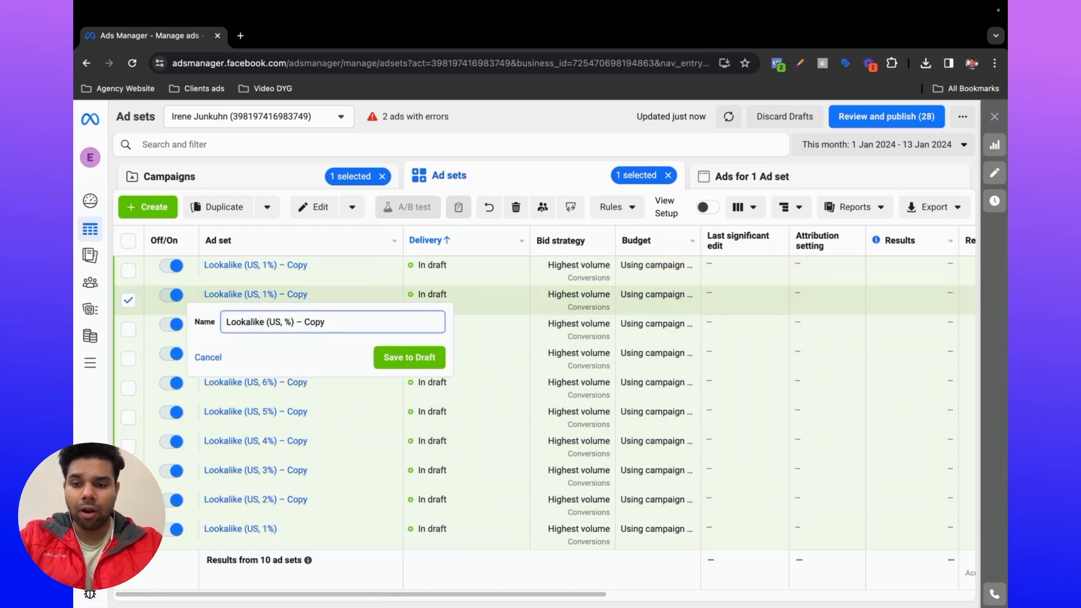
text(8)
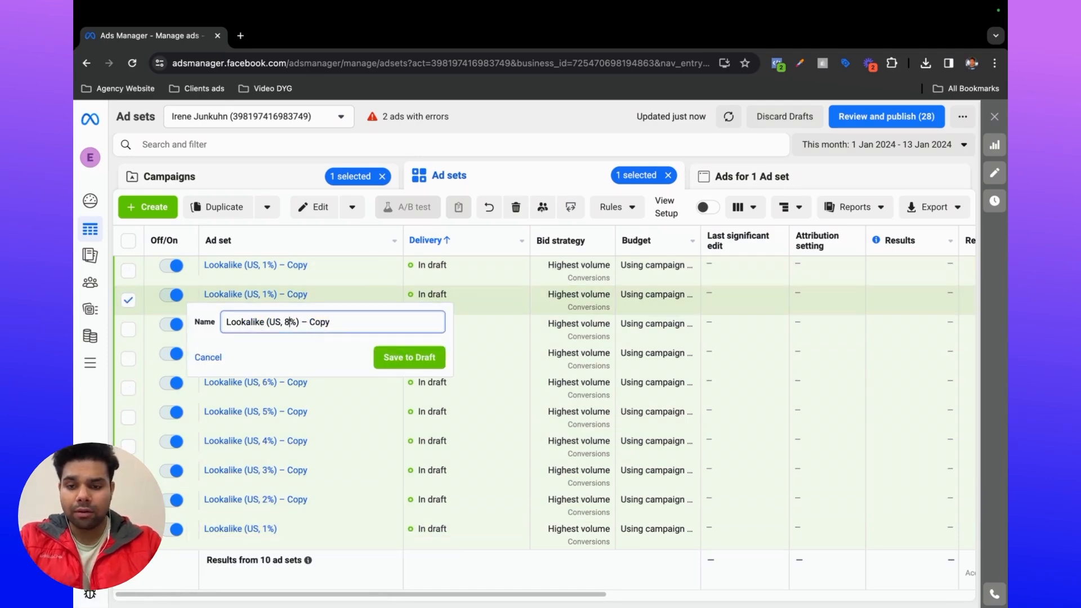
key(Return)
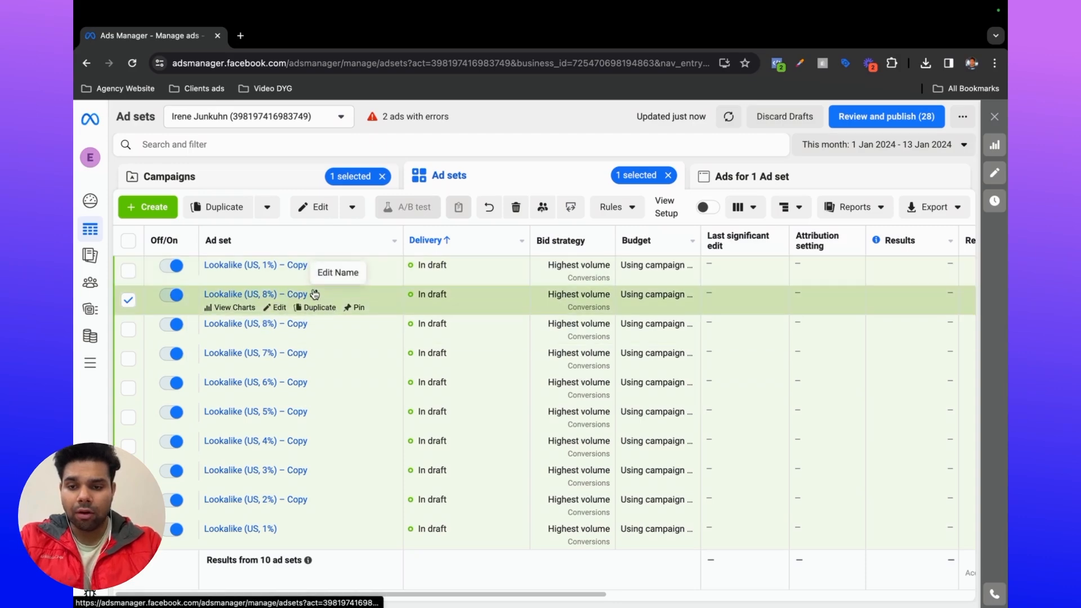
Step: Change the percentage in the second listed ad set copy's name to 9%
click(314, 294)
click(290, 319)
key(BackSpace)
text(9)
key(Return)
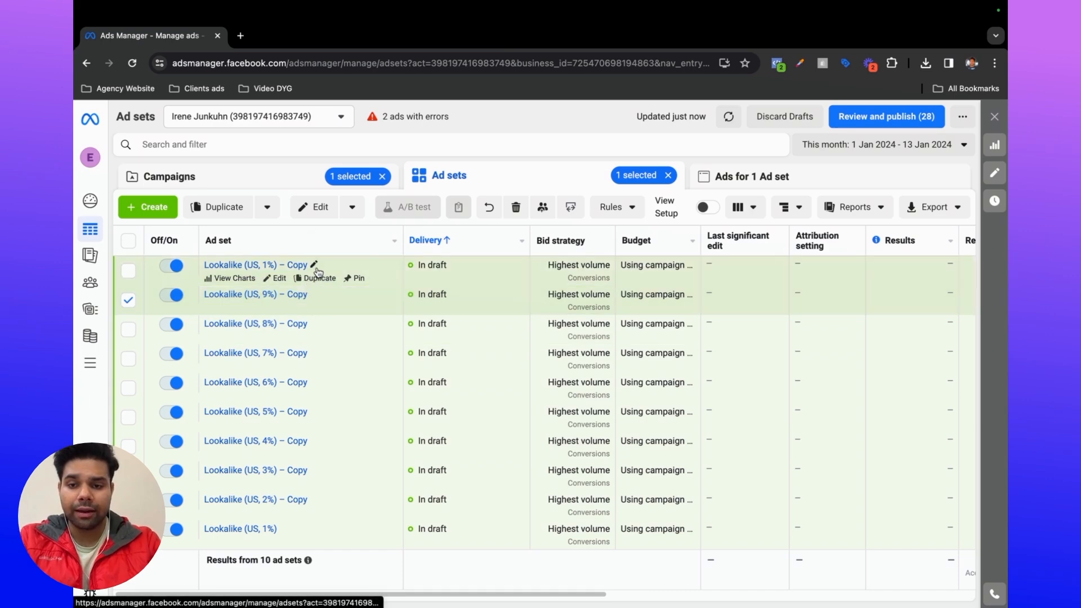
Step: Rename the first listed ad set copy as "Lookalike (US, 10%) – Copy", save it to draft and deselect it
click(313, 264)
click(290, 292)
text(0%) – Copy)
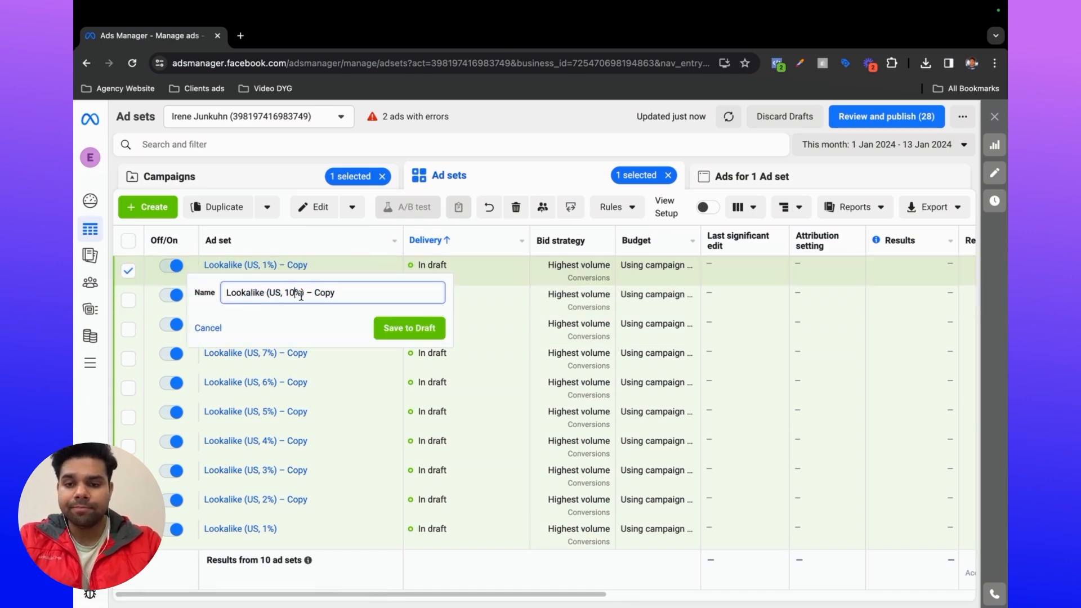
click(395, 327)
click(127, 271)
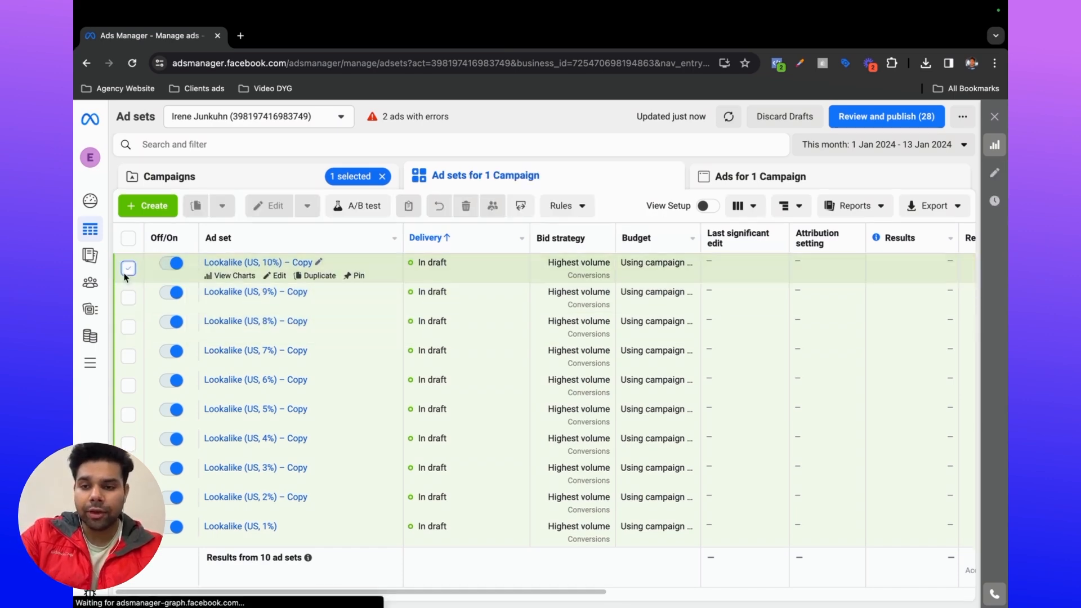
click(126, 274)
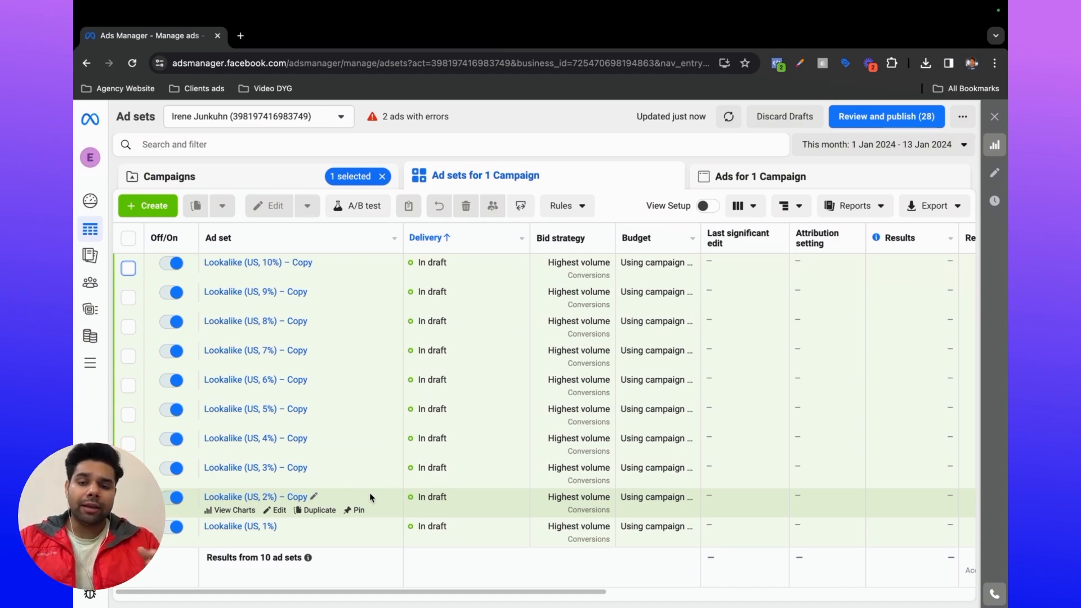
scroll(619, 442, right, 5)
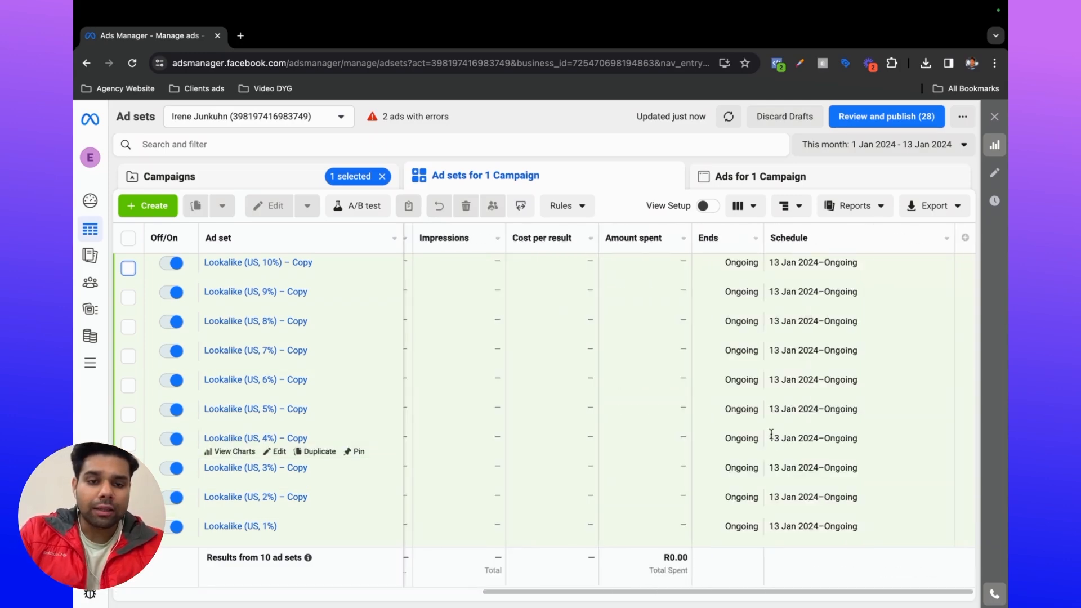
scroll(767, 441, left, 5)
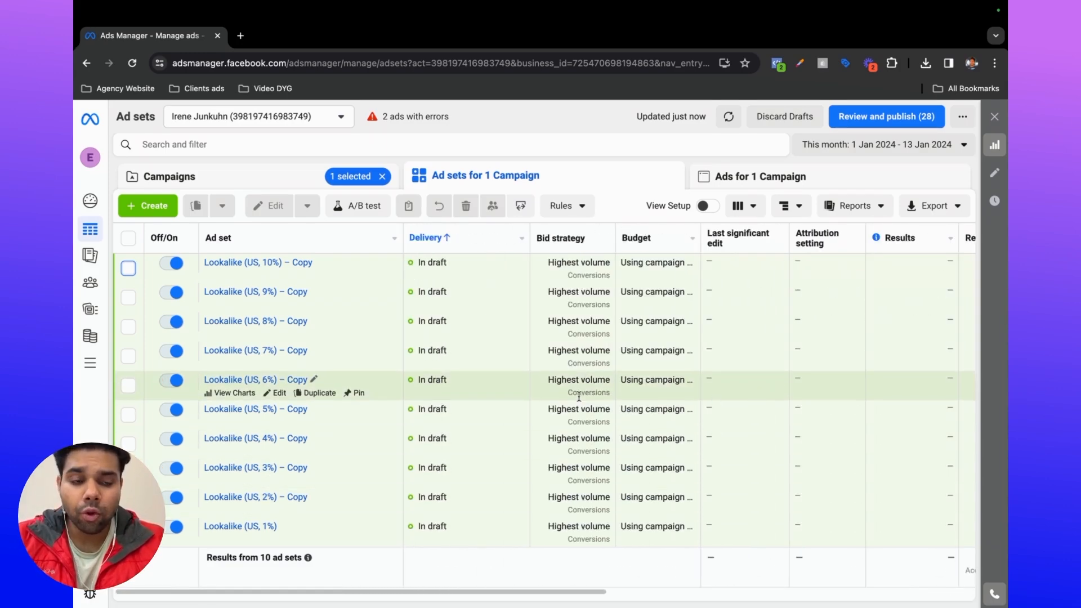
scroll(580, 400, right, 3)
scroll(579, 400, right, 2)
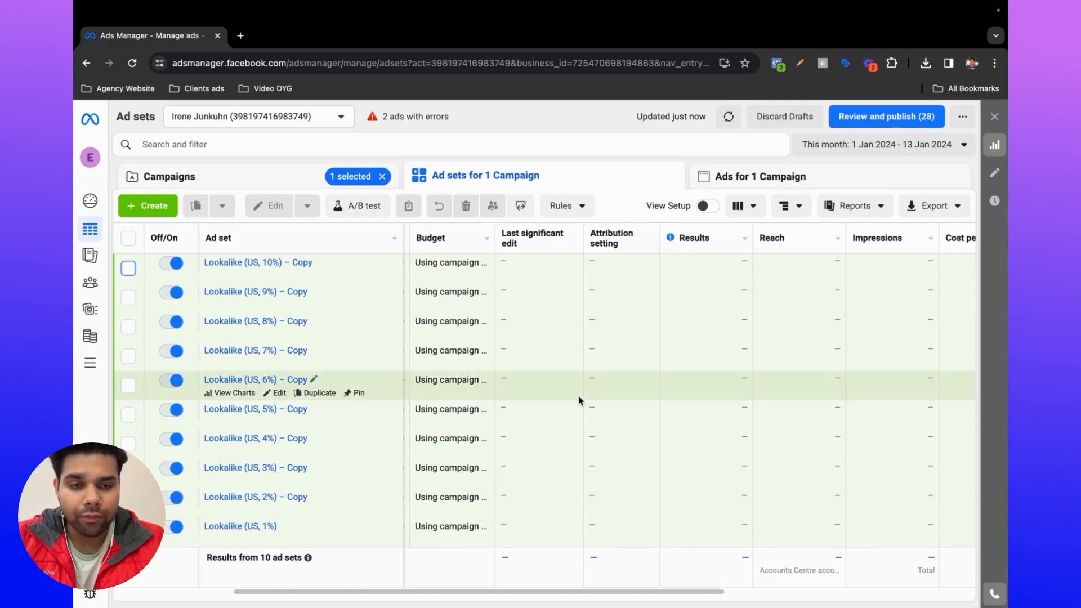
scroll(579, 401, right, 8)
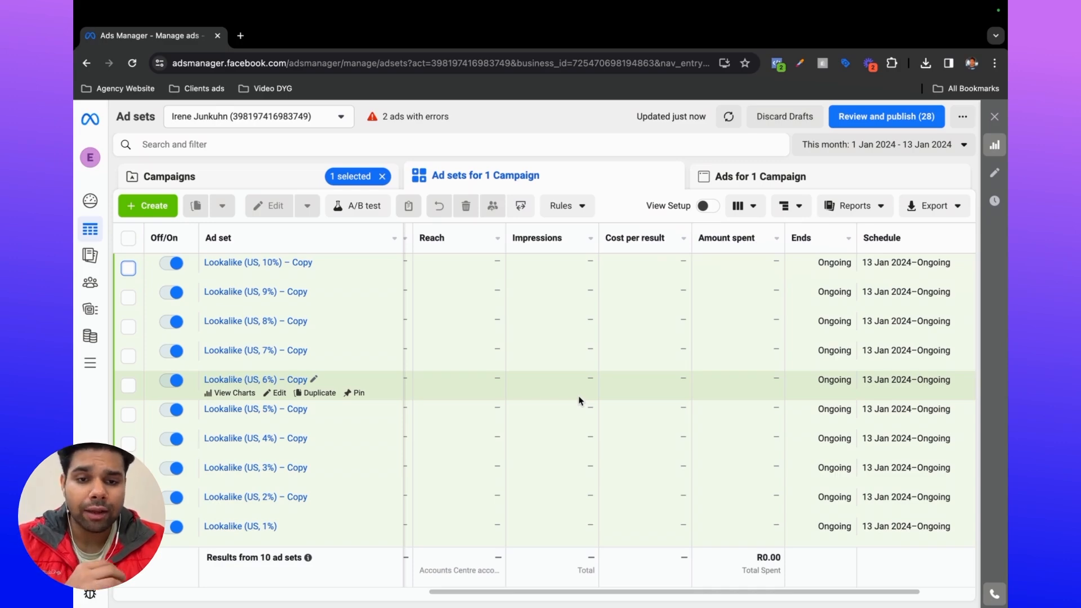
scroll(578, 400, left, 10)
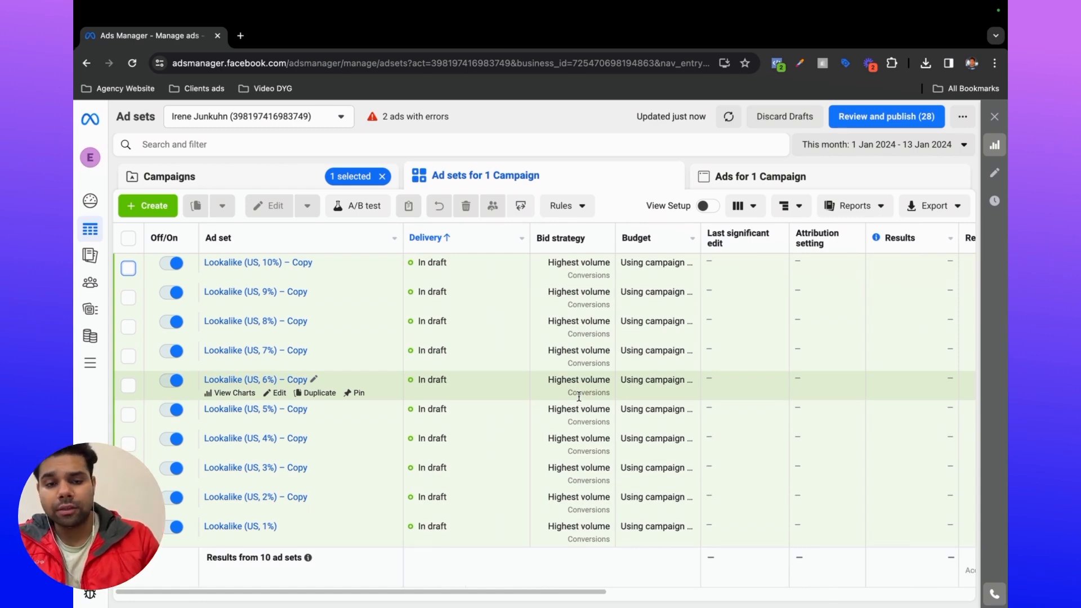
Step: Open the Lookalike Sales campaign for editing, turn off its Advantage campaign budget and close the editor
click(266, 182)
click(272, 279)
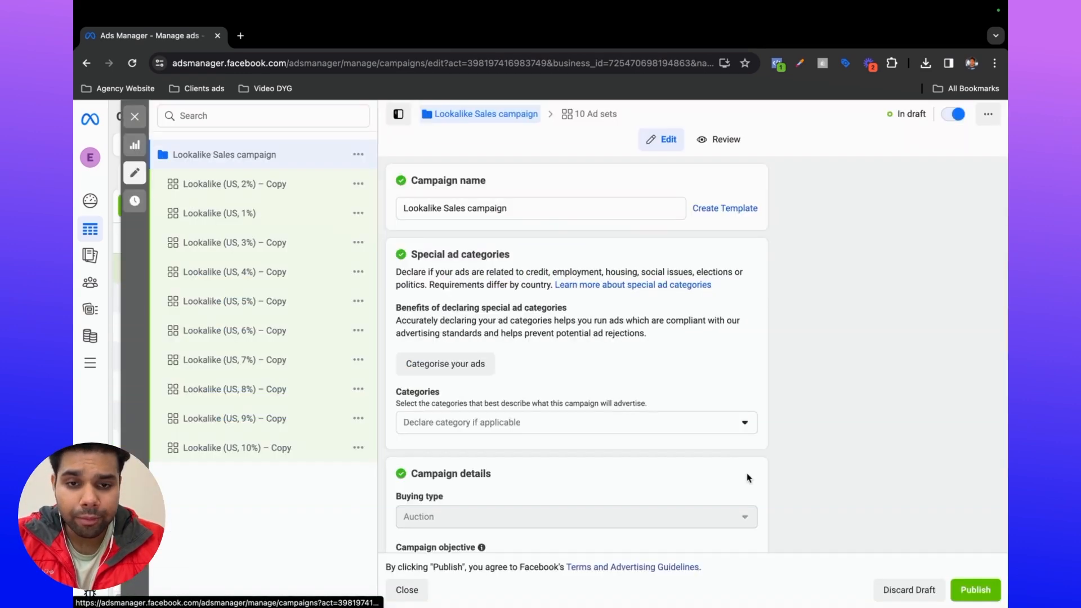
scroll(726, 275, down, 10)
scroll(731, 268, up, 4)
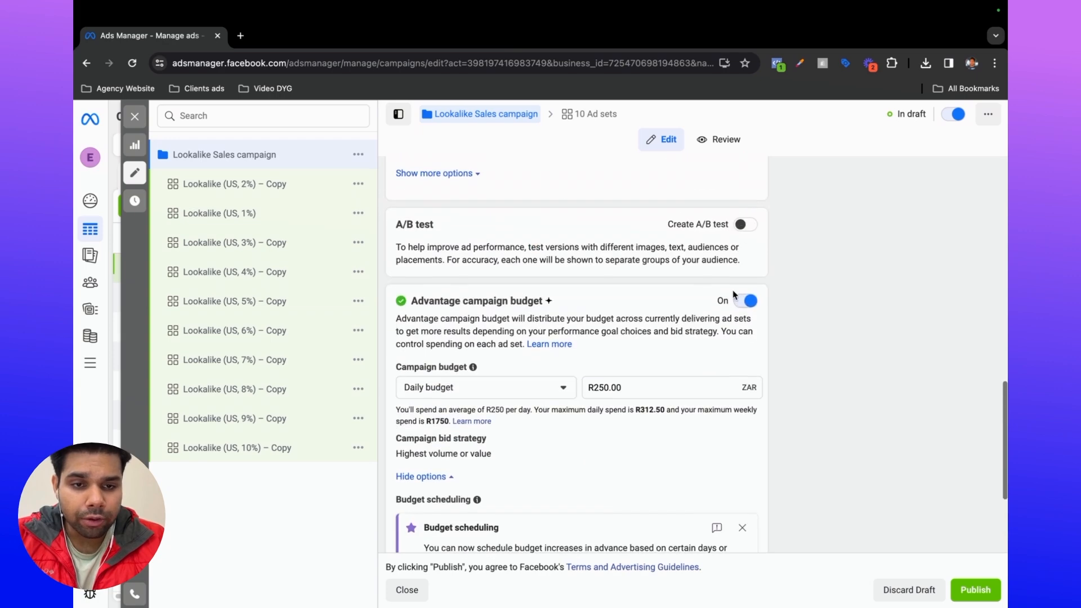
click(735, 297)
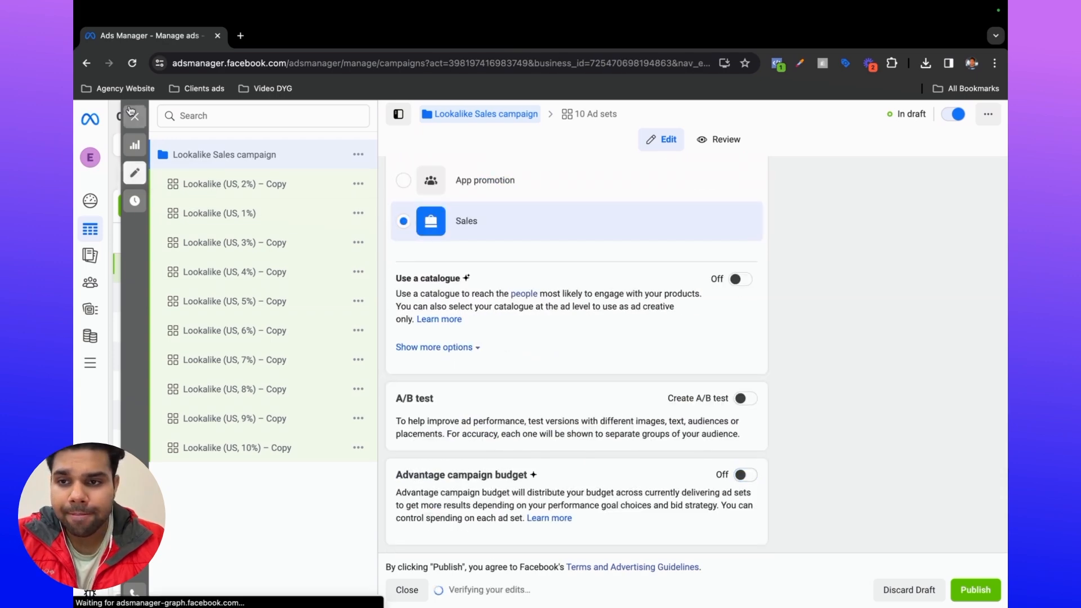
click(132, 113)
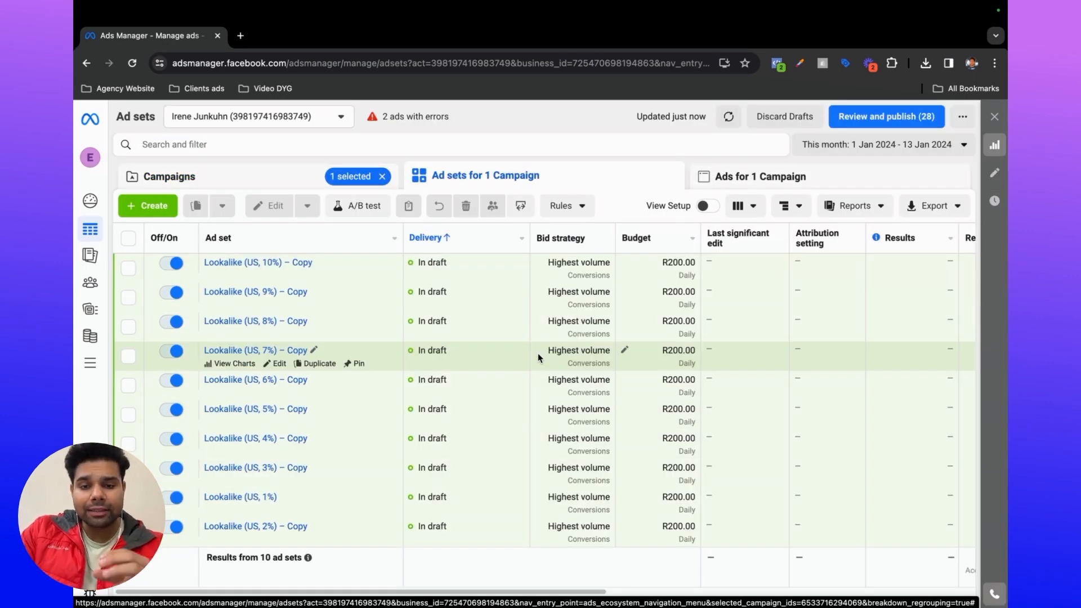